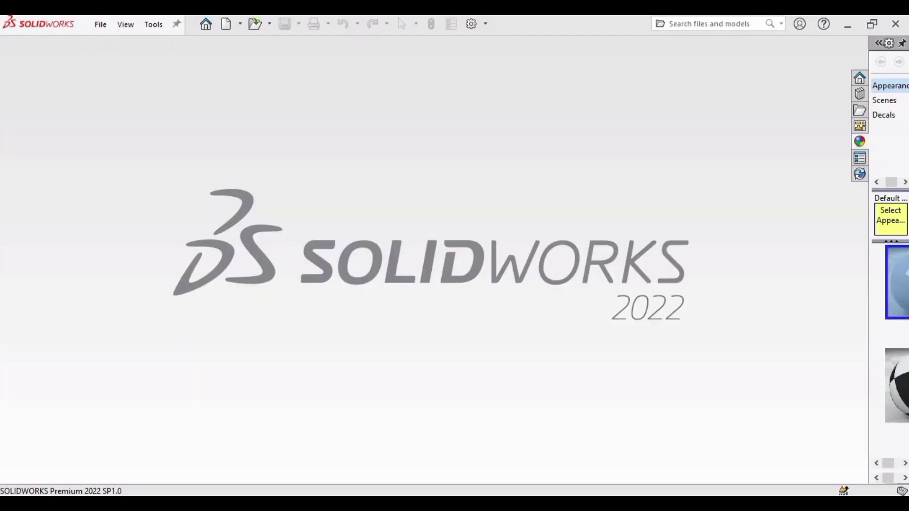
- Create a new blank Part document from the New SOLIDWORKS Document dialog
{"action": "left_click", "coordinate": [100, 24]}
{"action": "left_click", "coordinate": [123, 45]}
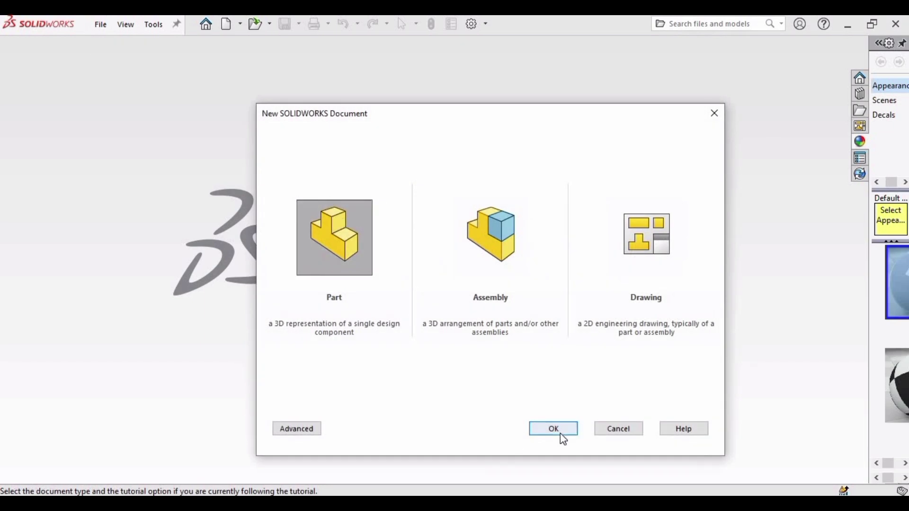
{"action": "left_click", "coordinate": [560, 432]}
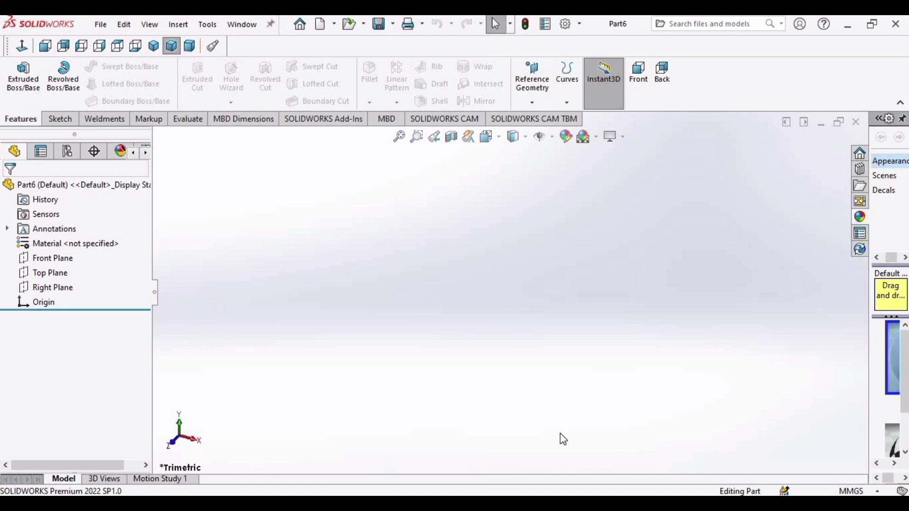
- Draw a center rectangle around the origin on the Top Plane
{"action": "left_click", "coordinate": [51, 274]}
{"action": "left_click", "coordinate": [65, 255]}
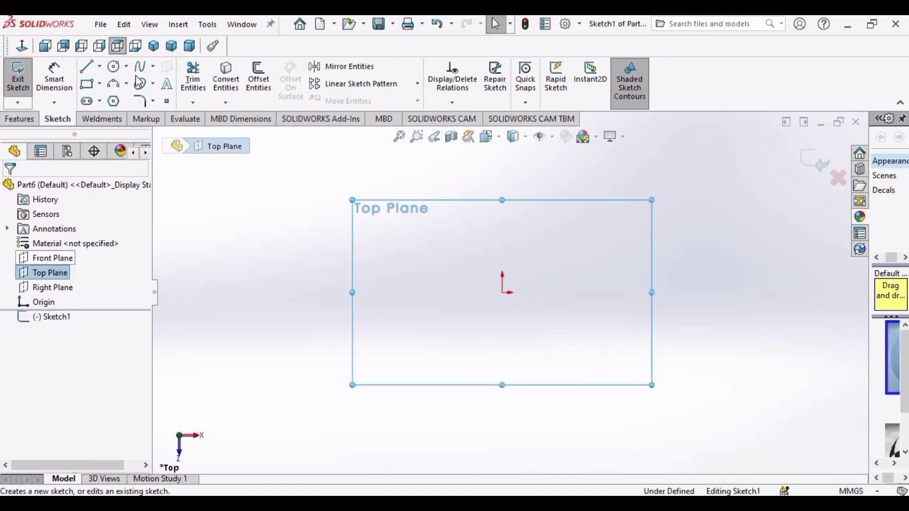
{"action": "left_click", "coordinate": [99, 84]}
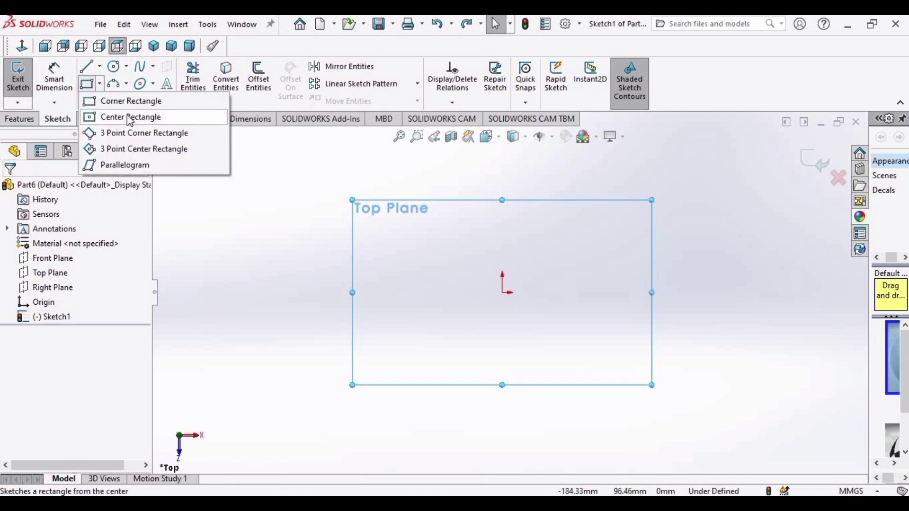
{"action": "left_click", "coordinate": [130, 118]}
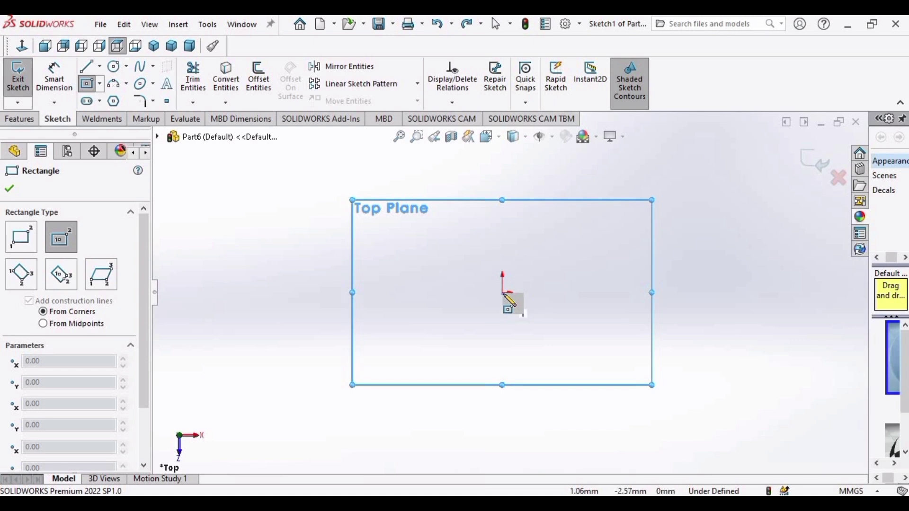
{"action": "left_click", "coordinate": [504, 294]}
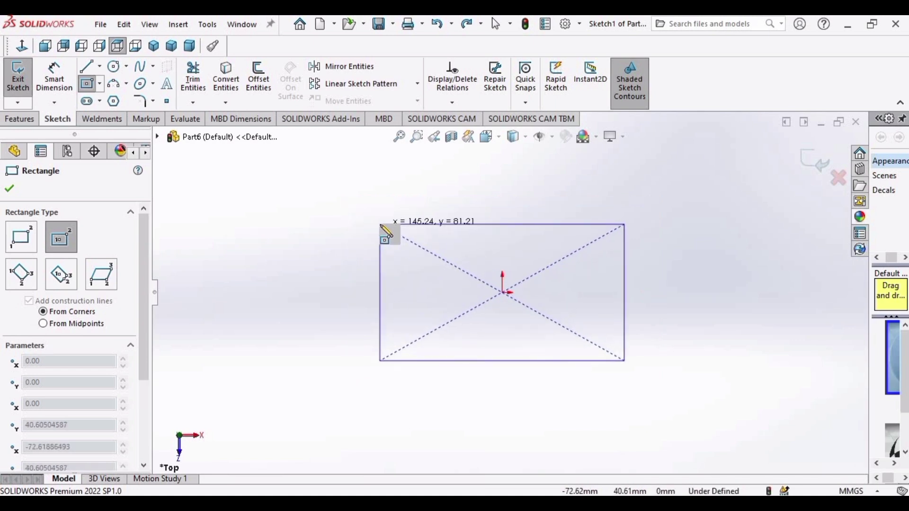
{"action": "left_click", "coordinate": [381, 226]}
{"action": "key", "text": "Escape"}
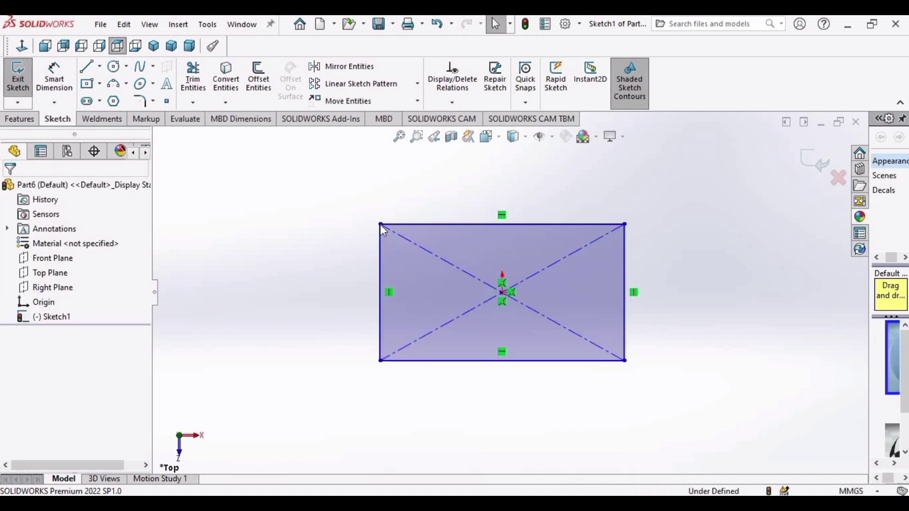
- Exit Sketch1 and start a reference plane based on the Top Plane
{"action": "left_click", "coordinate": [812, 159]}
{"action": "key", "text": "f"}
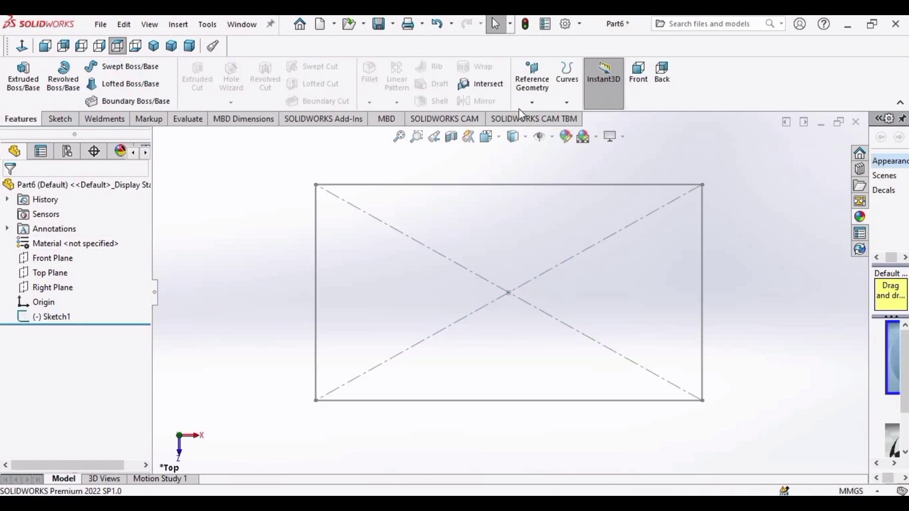
{"action": "left_click", "coordinate": [535, 105]}
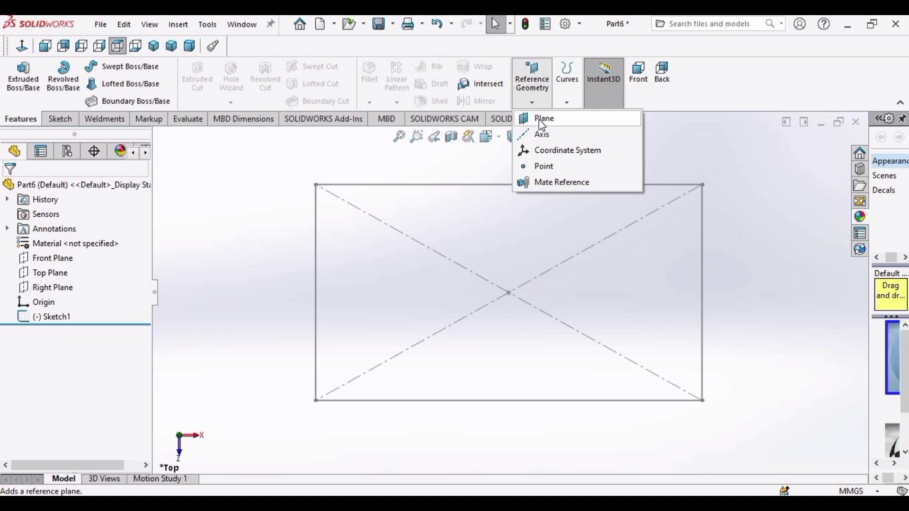
{"action": "left_click", "coordinate": [540, 126]}
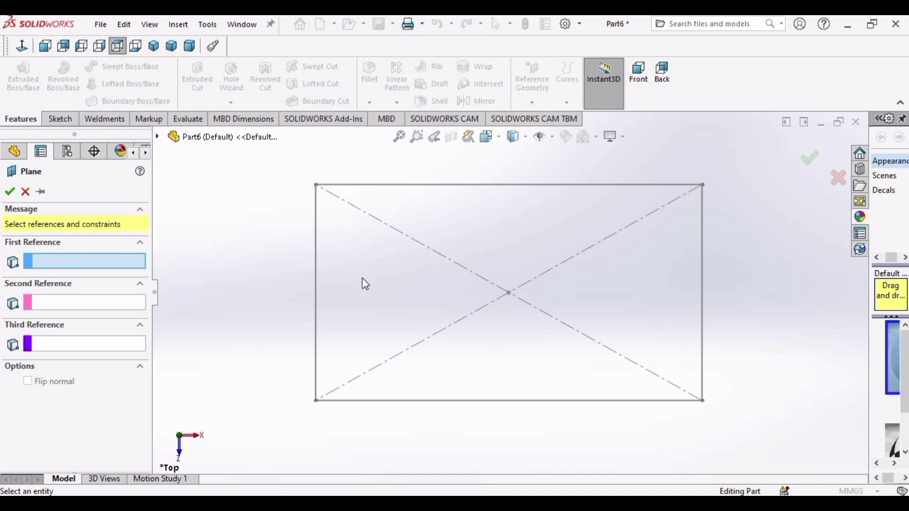
{"action": "left_click", "coordinate": [157, 136]}
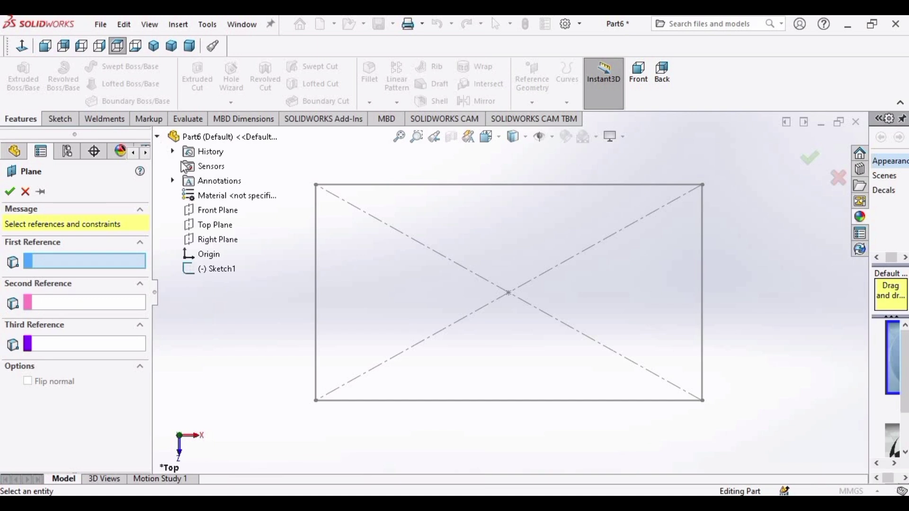
{"action": "left_click", "coordinate": [214, 226]}
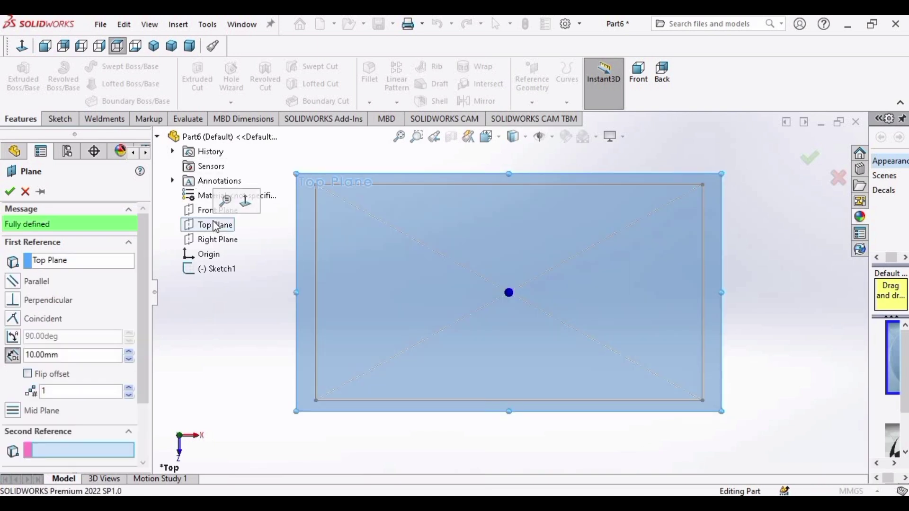
- Set the plane offset to 110 mm and confirm Plane1
{"action": "double_click", "coordinate": [80, 355]}
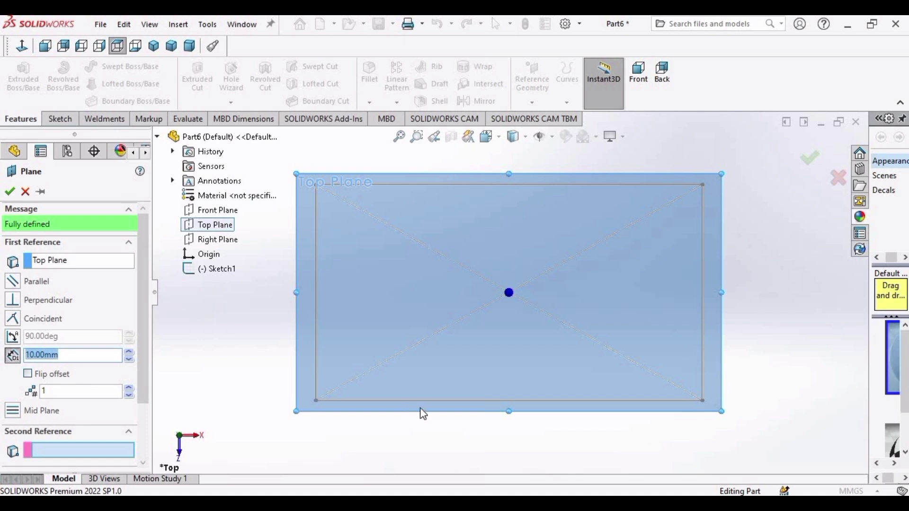
{"action": "key", "text": "Return"}
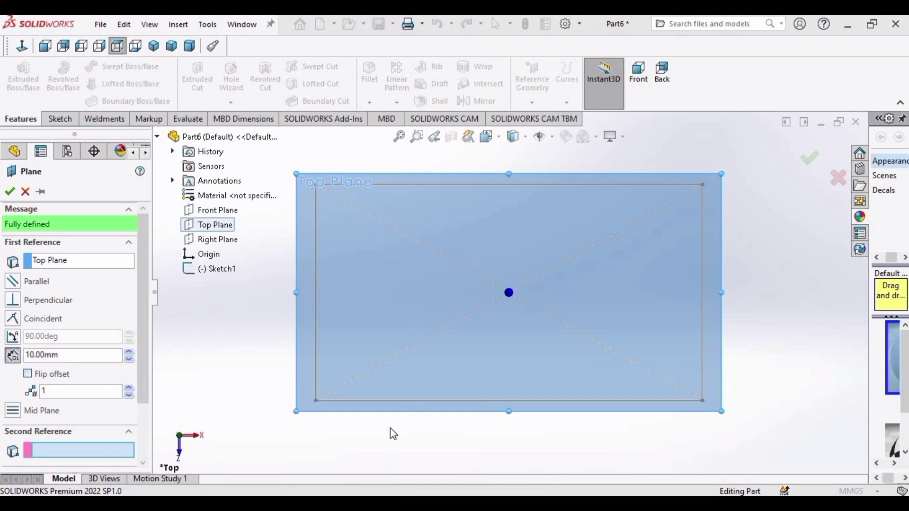
{"action": "mouse_move", "coordinate": [390, 428]}
{"action": "middle_mouse_down"}
{"action": "mouse_move", "coordinate": [438, 263]}
{"action": "mouse_move", "coordinate": [406, 280]}
{"action": "middle_mouse_up"}
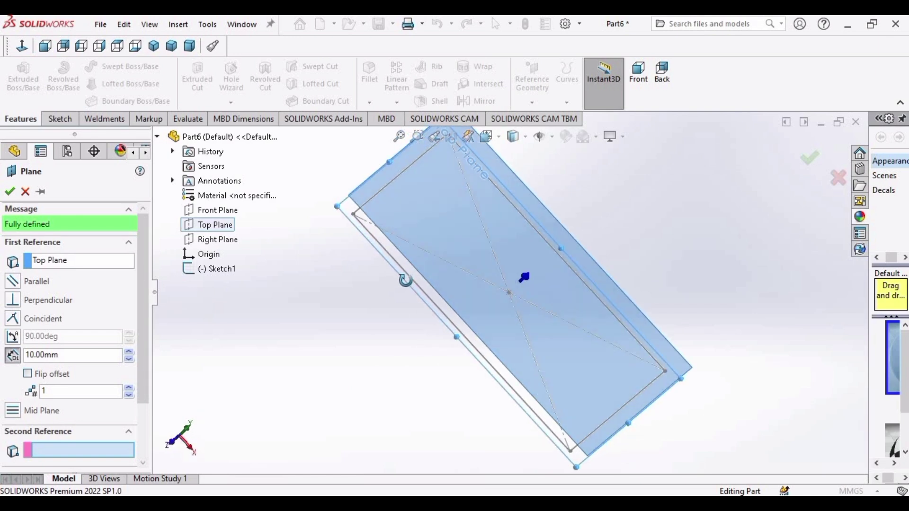
{"action": "middle_click_drag", "start_coordinate": [395, 287], "coordinate": [376, 298]}
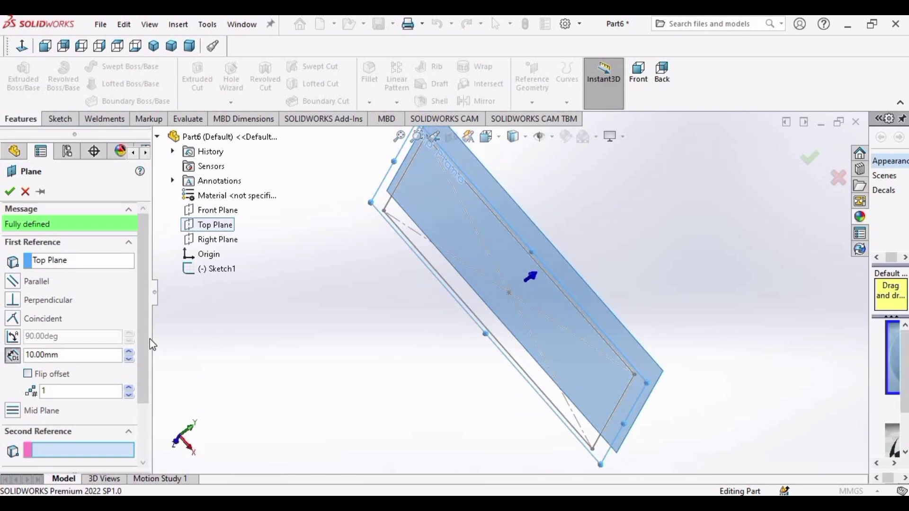
{"action": "left_click", "coordinate": [130, 351]}
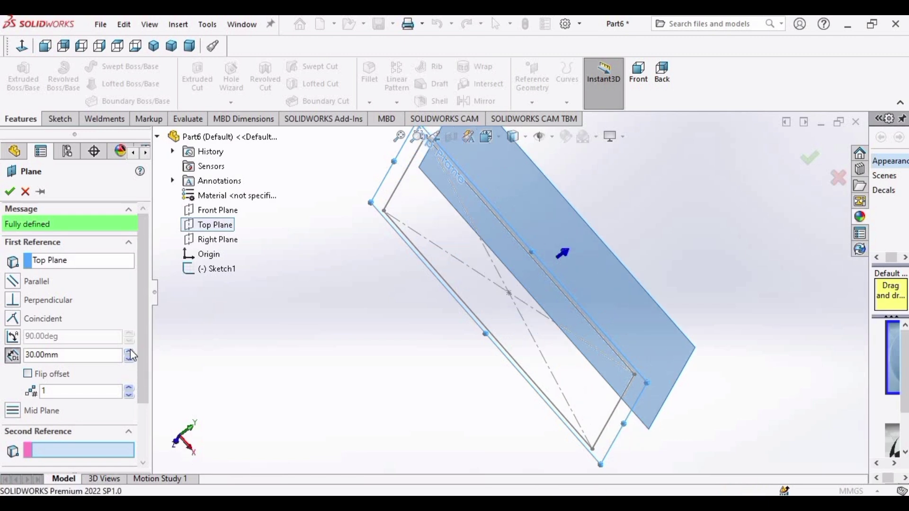
{"action": "left_click", "coordinate": [129, 351]}
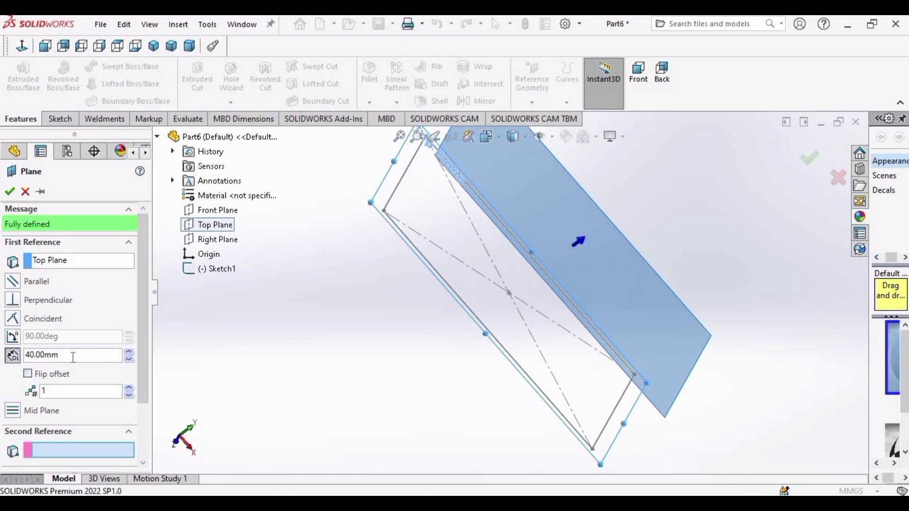
{"action": "double_click", "coordinate": [32, 355]}
{"action": "type", "text": "110"}
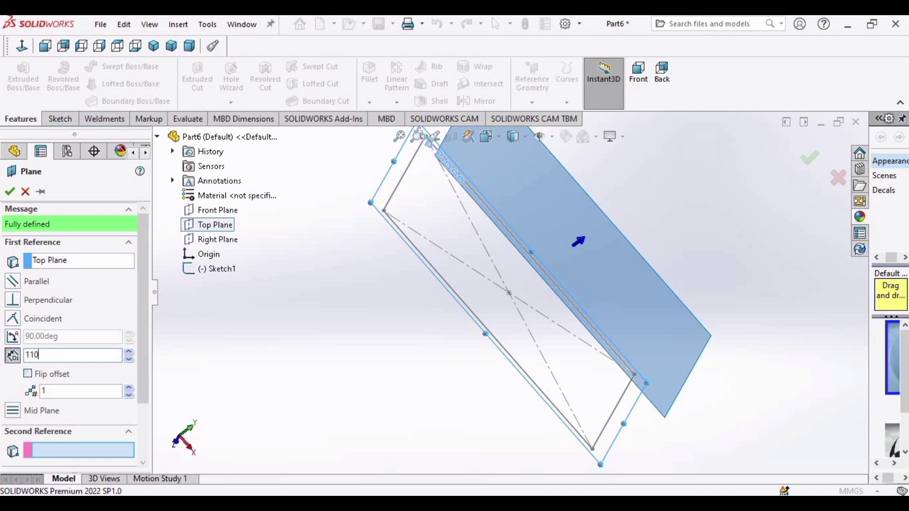
{"action": "type", "text": "0.00mm"}
{"action": "key", "text": "Return"}
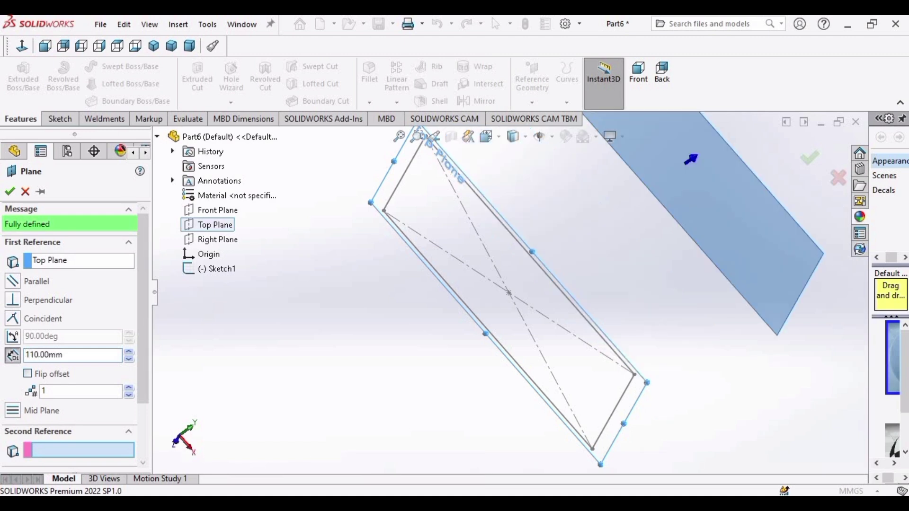
{"action": "left_click", "coordinate": [11, 192]}
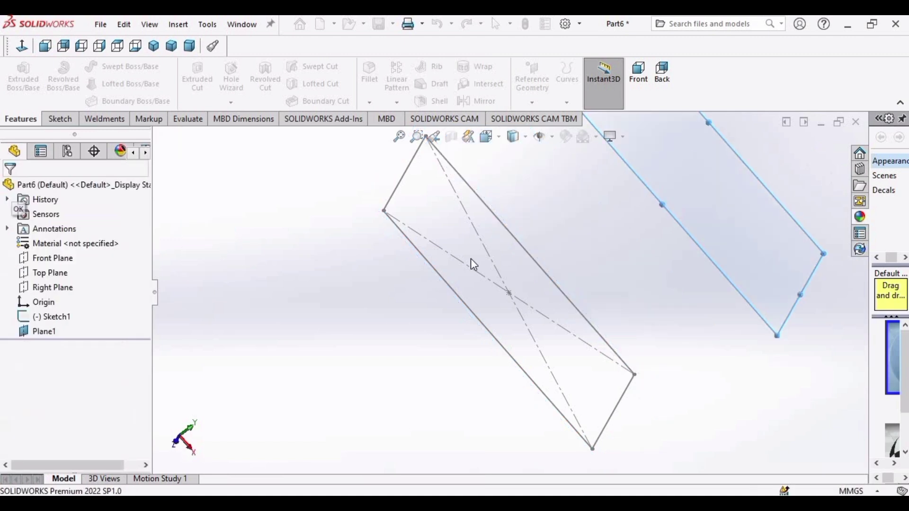
- Sketch a circle centred on the origin on Plane1 as Sketch3
{"action": "key", "text": "z"}
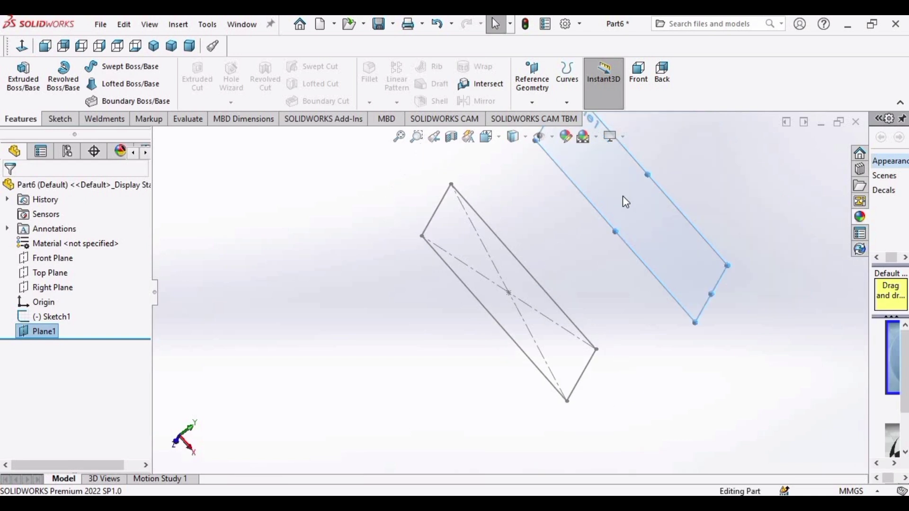
{"action": "left_click", "coordinate": [624, 195]}
{"action": "left_click", "coordinate": [678, 162]}
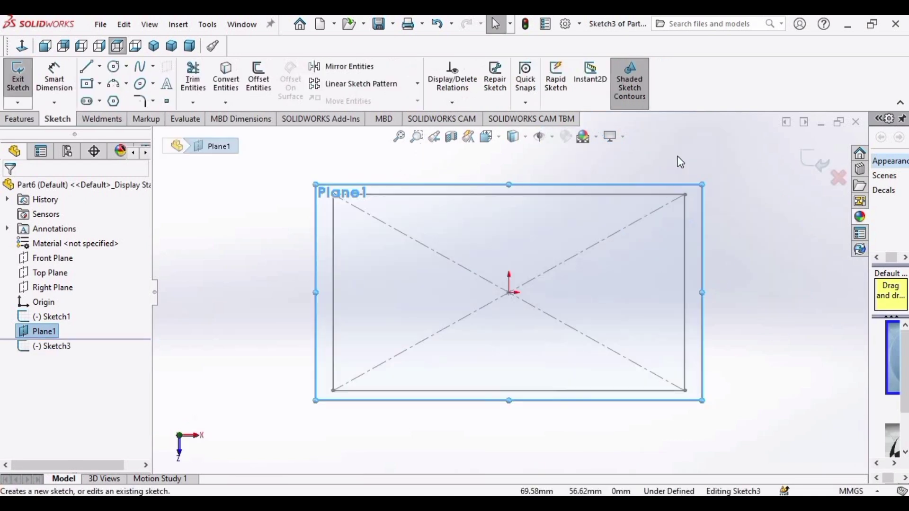
{"action": "left_click", "coordinate": [112, 66]}
{"action": "left_click", "coordinate": [509, 292]}
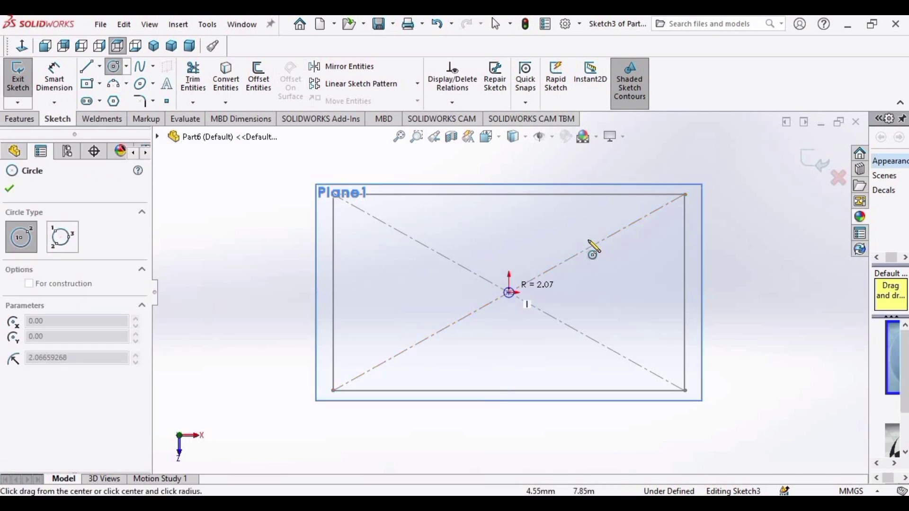
{"action": "left_click", "coordinate": [581, 257]}
{"action": "key", "text": "Escape"}
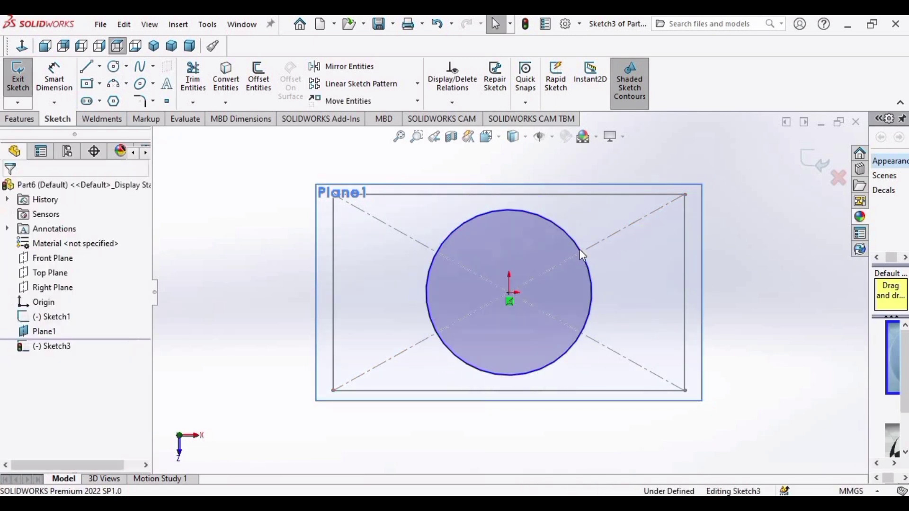
{"action": "middle_click_drag", "start_coordinate": [547, 336], "coordinate": [540, 219]}
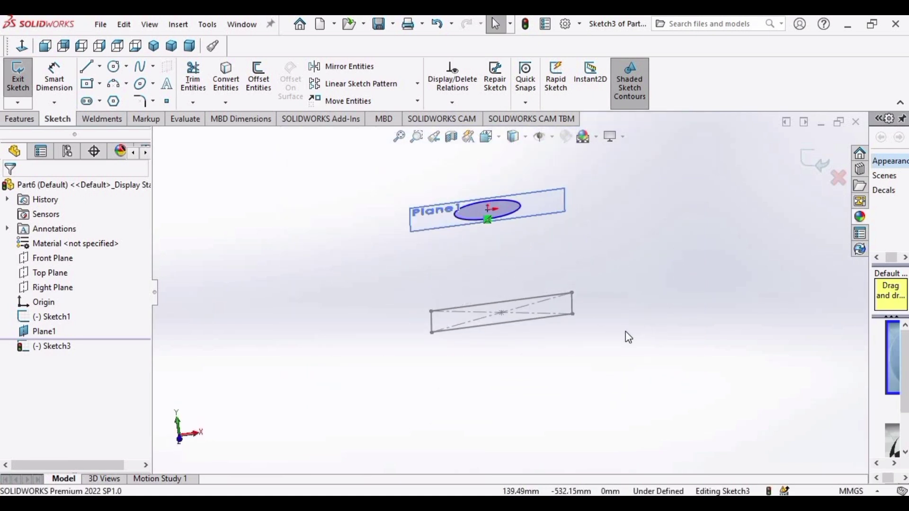
{"action": "left_click", "coordinate": [18, 119]}
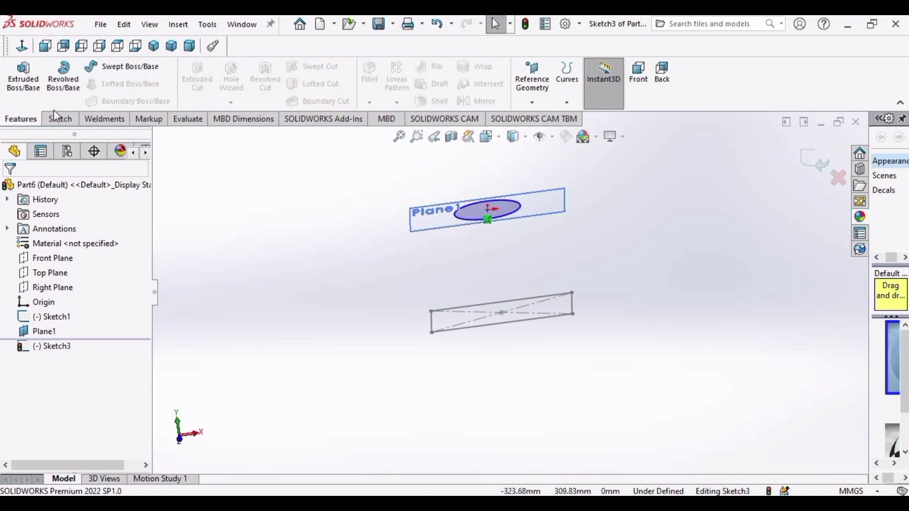
- Preview a Boundary Boss from the Sketch3 circle to Sketch1, dragging the connector to untwist it
{"action": "left_click", "coordinate": [810, 169]}
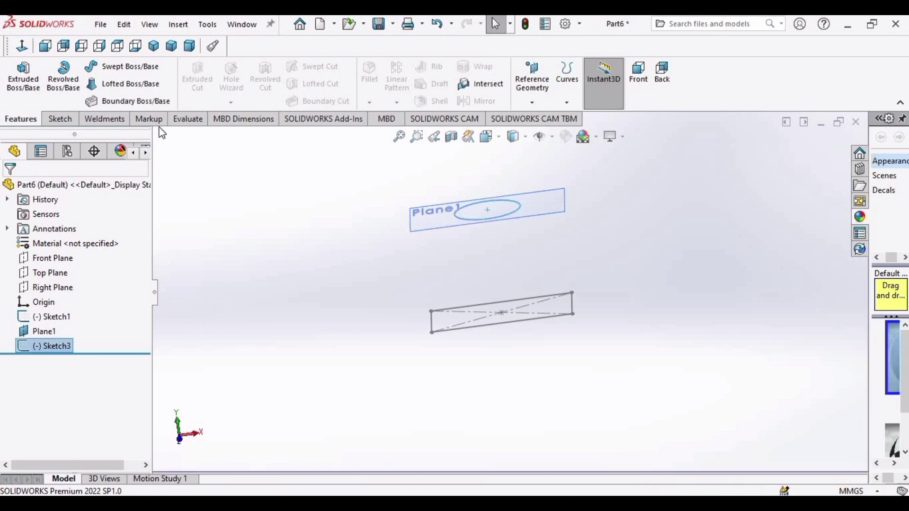
{"action": "left_click", "coordinate": [114, 102]}
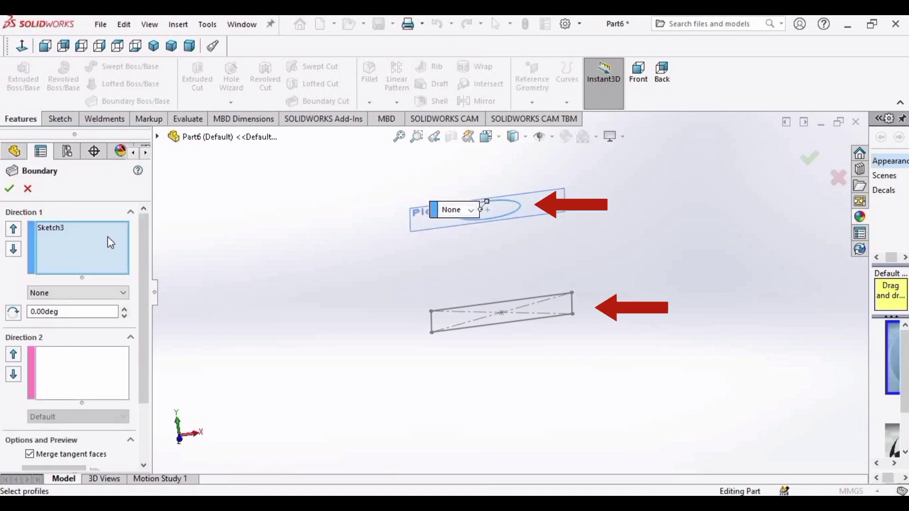
{"action": "left_click", "coordinate": [520, 314]}
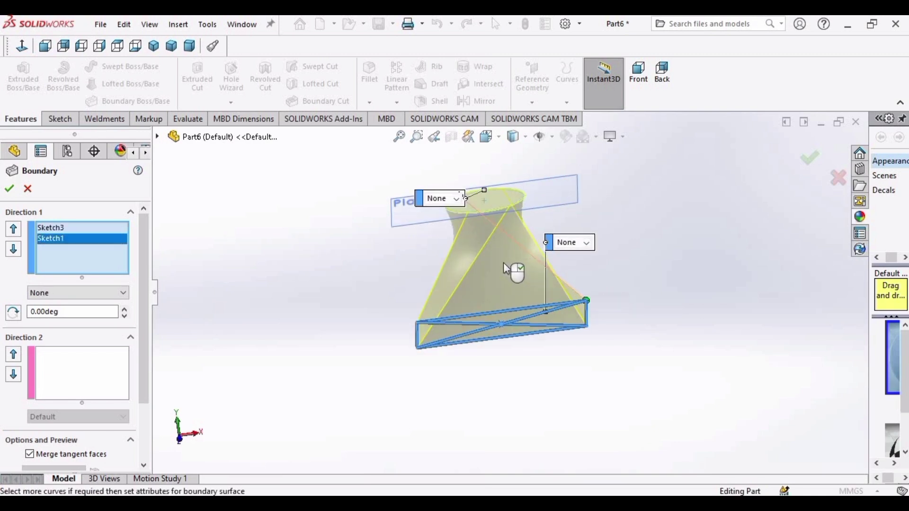
{"action": "scroll", "coordinate": [504, 262], "scroll_direction": "down", "scroll_amount": 2}
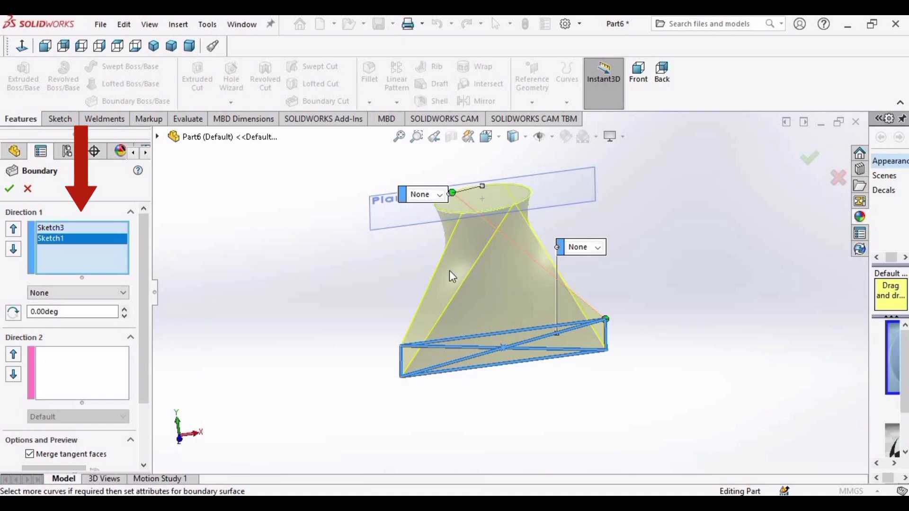
{"action": "scroll", "coordinate": [484, 253], "scroll_direction": "up", "scroll_amount": 1}
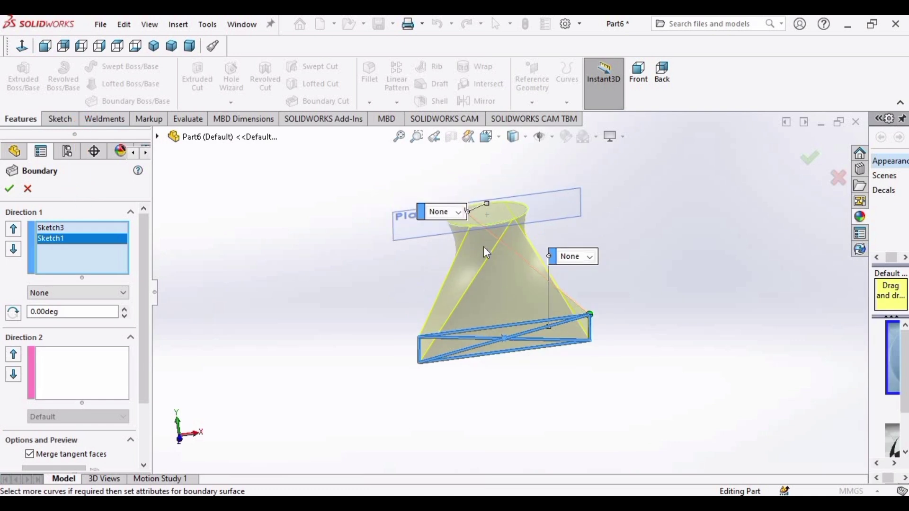
{"action": "scroll", "coordinate": [483, 247], "scroll_direction": "down", "scroll_amount": 2}
{"action": "mouse_move", "coordinate": [485, 305]}
{"action": "middle_mouse_down"}
{"action": "mouse_move", "coordinate": [513, 291]}
{"action": "mouse_move", "coordinate": [543, 301]}
{"action": "mouse_move", "coordinate": [524, 305]}
{"action": "mouse_move", "coordinate": [523, 263]}
{"action": "middle_mouse_up"}
{"action": "scroll", "coordinate": [499, 268], "scroll_direction": "down", "scroll_amount": 2}
{"action": "scroll", "coordinate": [498, 269], "scroll_direction": "up", "scroll_amount": 2}
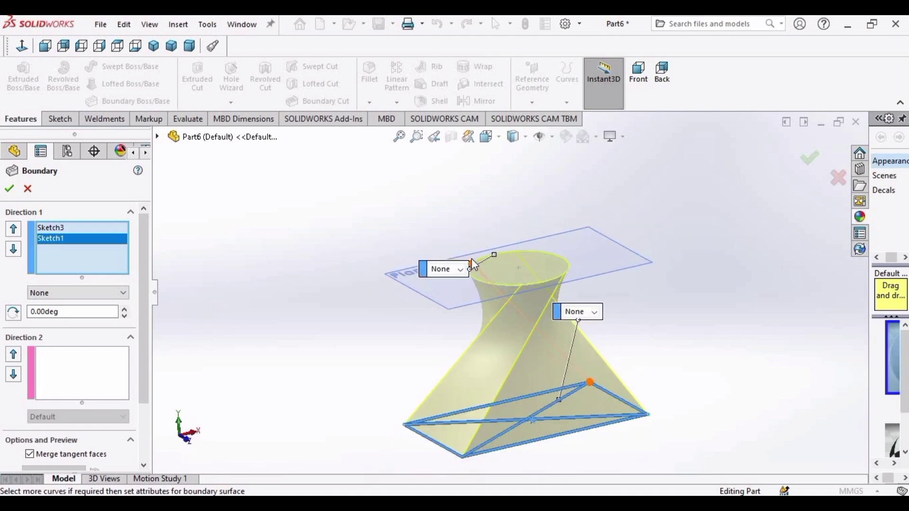
{"action": "scroll", "coordinate": [483, 274], "scroll_direction": "down", "scroll_amount": 3}
{"action": "scroll", "coordinate": [494, 284], "scroll_direction": "up", "scroll_amount": 1}
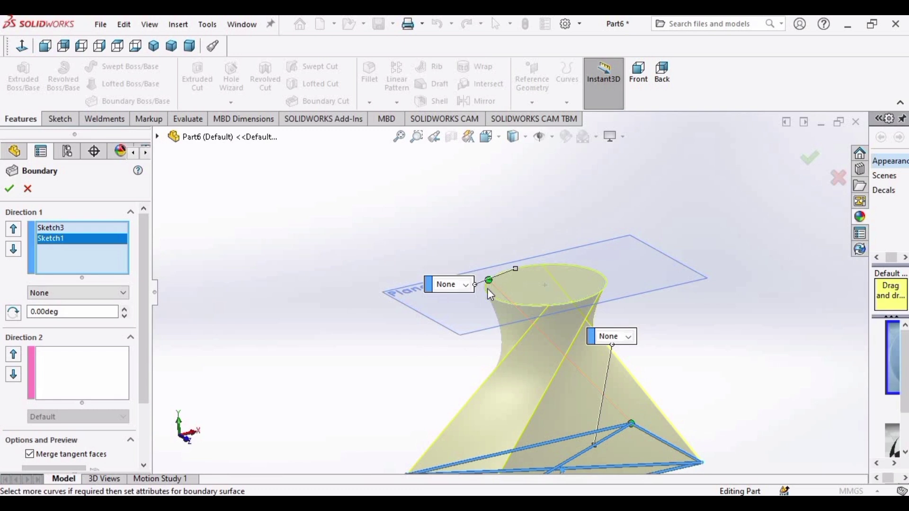
{"action": "left_click", "coordinate": [488, 294]}
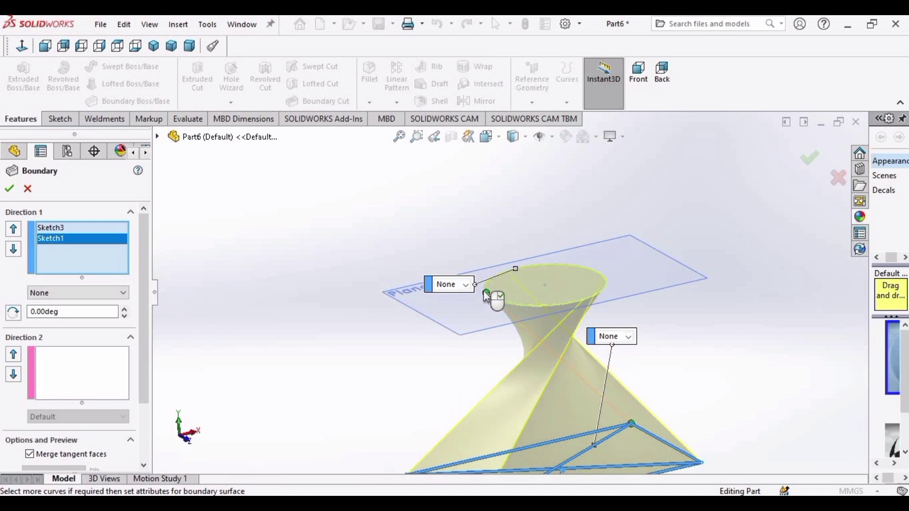
{"action": "left_click_drag", "start_coordinate": [497, 277], "coordinate": [563, 267]}
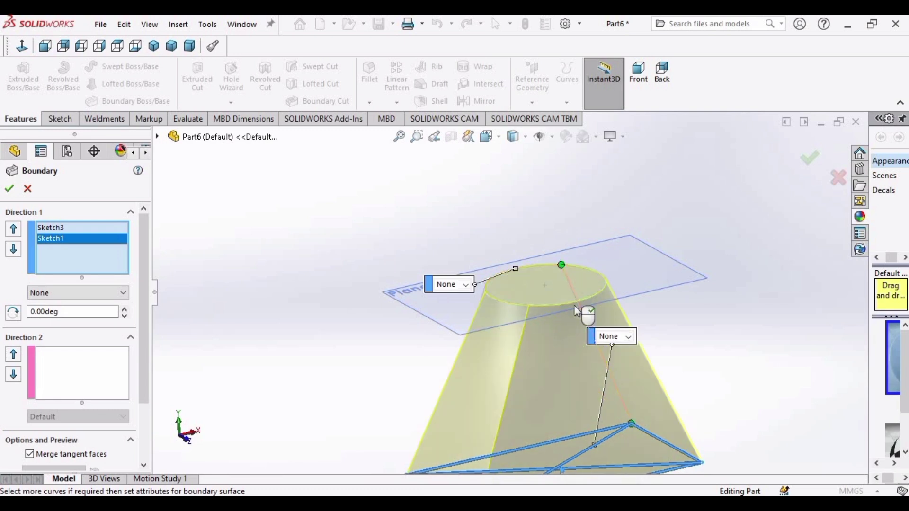
{"action": "scroll", "coordinate": [578, 355], "scroll_direction": "up", "scroll_amount": 2}
{"action": "scroll", "coordinate": [554, 391], "scroll_direction": "up", "scroll_amount": 2}
{"action": "mouse_move", "coordinate": [547, 392]}
{"action": "middle_mouse_down"}
{"action": "mouse_move", "coordinate": [543, 284]}
{"action": "mouse_move", "coordinate": [525, 377]}
{"action": "mouse_move", "coordinate": [536, 438]}
{"action": "mouse_move", "coordinate": [484, 384]}
{"action": "mouse_move", "coordinate": [696, 404]}
{"action": "mouse_move", "coordinate": [358, 345]}
{"action": "mouse_move", "coordinate": [475, 348]}
{"action": "mouse_move", "coordinate": [483, 372]}
{"action": "mouse_move", "coordinate": [523, 348]}
{"action": "mouse_move", "coordinate": [450, 347]}
{"action": "mouse_move", "coordinate": [469, 324]}
{"action": "middle_mouse_up"}
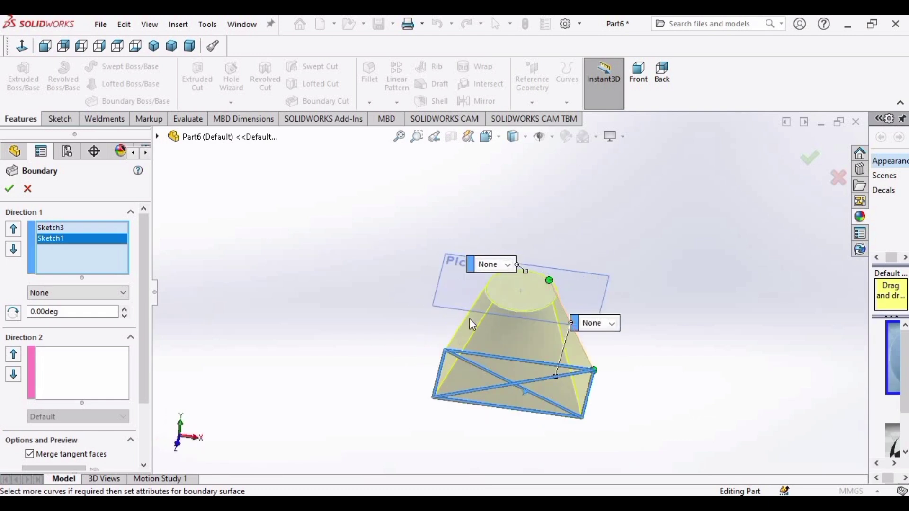
- Set the circle and rectangle profiles' tangency to Normal To Profile
{"action": "left_click", "coordinate": [509, 266]}
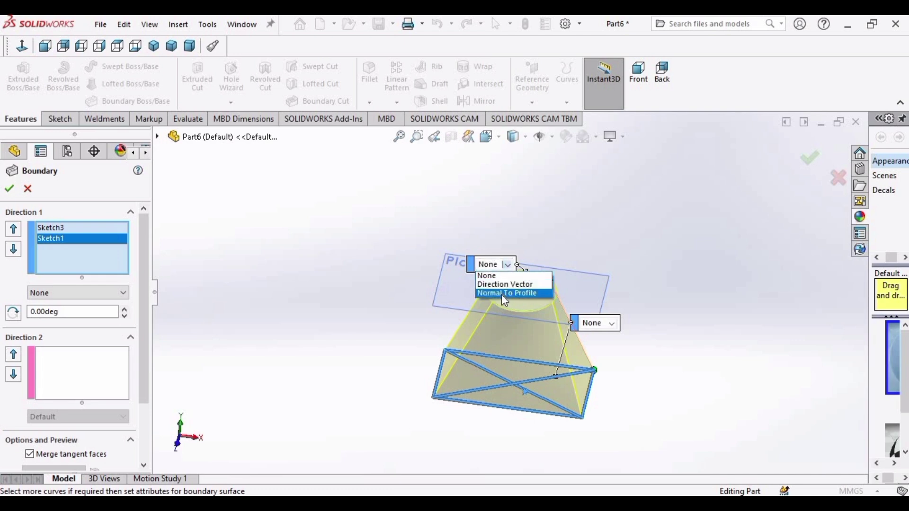
{"action": "left_click", "coordinate": [502, 294]}
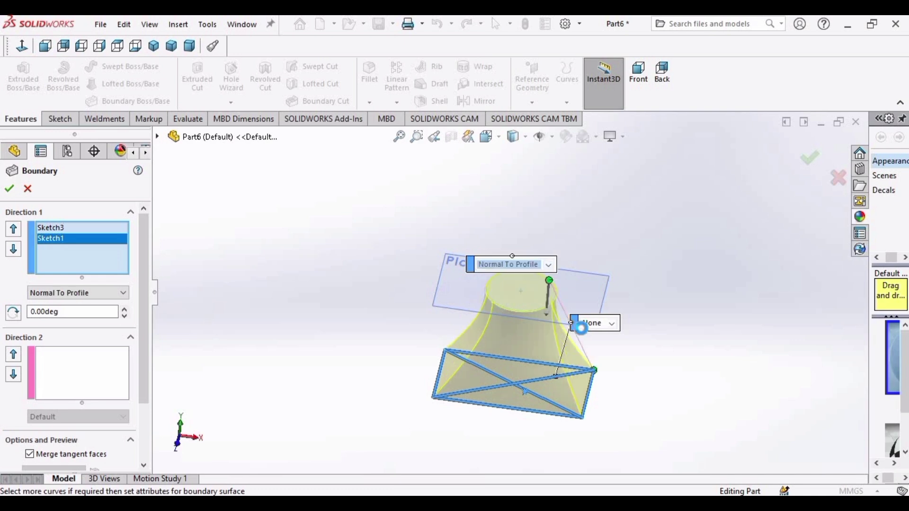
{"action": "left_click", "coordinate": [611, 328]}
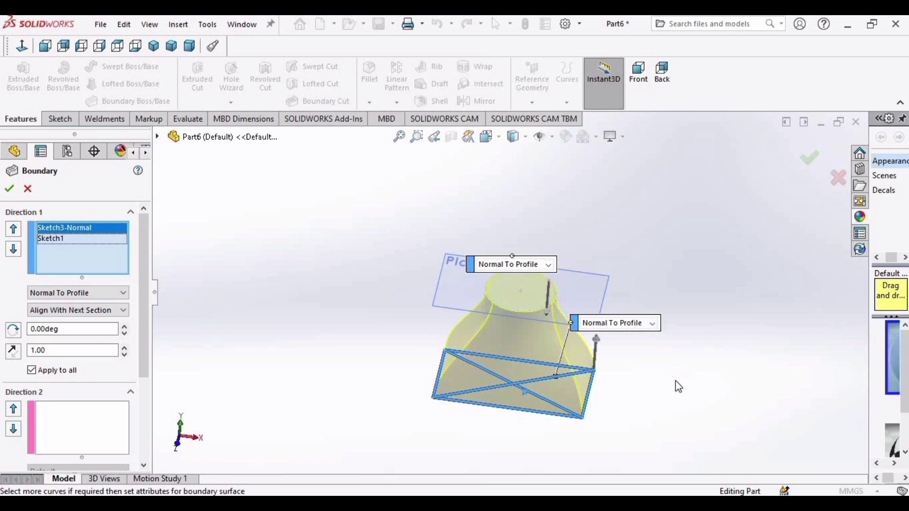
{"action": "mouse_move", "coordinate": [537, 377]}
{"action": "middle_mouse_down"}
{"action": "mouse_move", "coordinate": [486, 339]}
{"action": "mouse_move", "coordinate": [559, 273]}
{"action": "middle_mouse_up"}
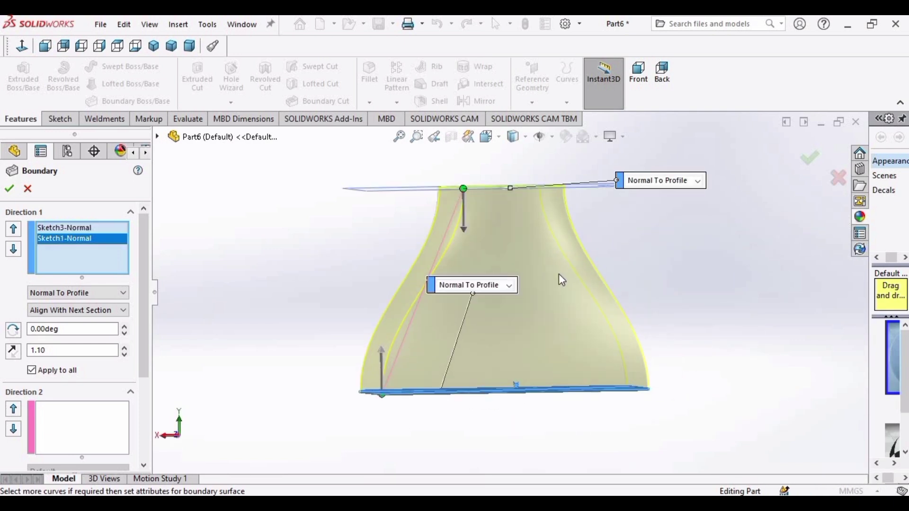
{"action": "middle_click_drag", "start_coordinate": [445, 227], "coordinate": [333, 308]}
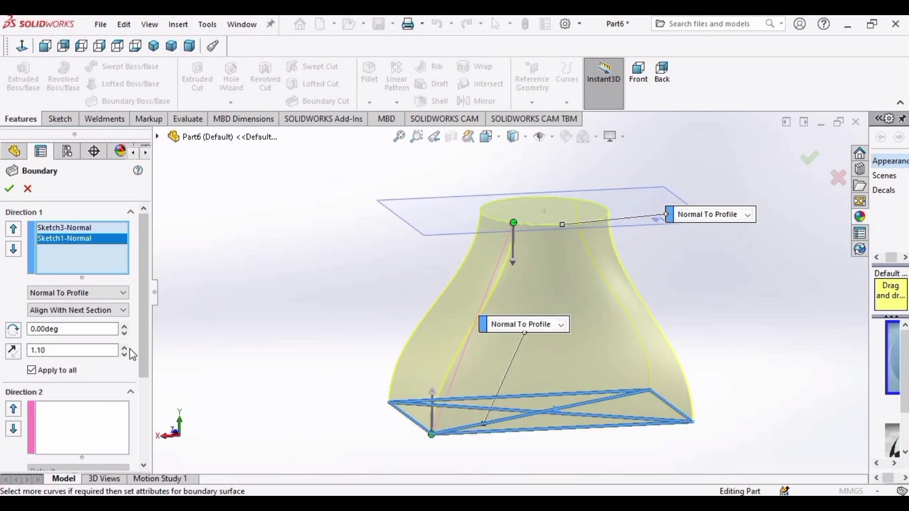
- Try larger tangent lengths, then set the tangent length back to 1
{"action": "left_click", "coordinate": [125, 346]}
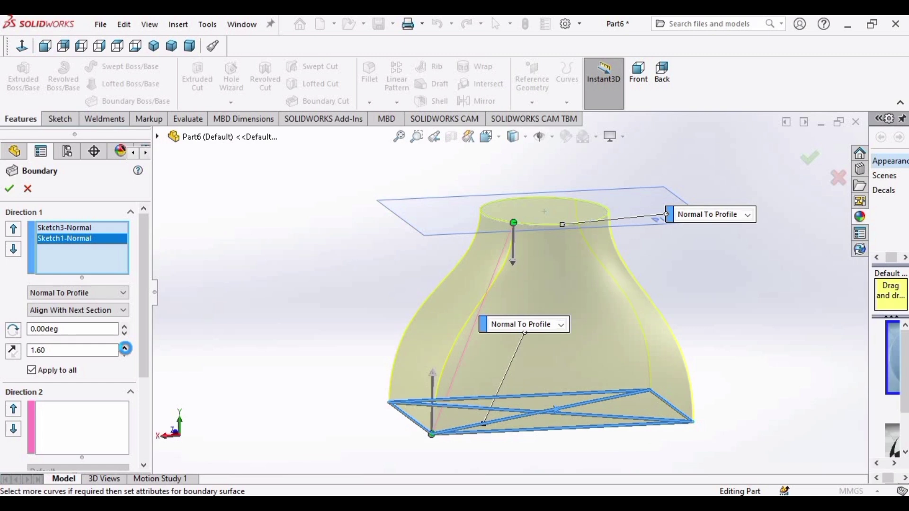
{"action": "left_click", "coordinate": [125, 346]}
{"action": "left_click", "coordinate": [125, 348]}
{"action": "left_click", "coordinate": [124, 348]}
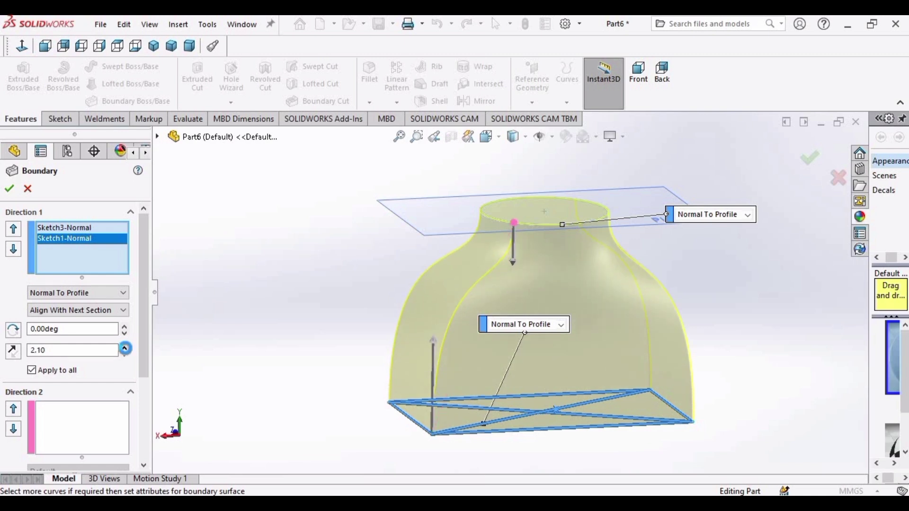
{"action": "left_click", "coordinate": [125, 350]}
{"action": "left_click", "coordinate": [126, 351]}
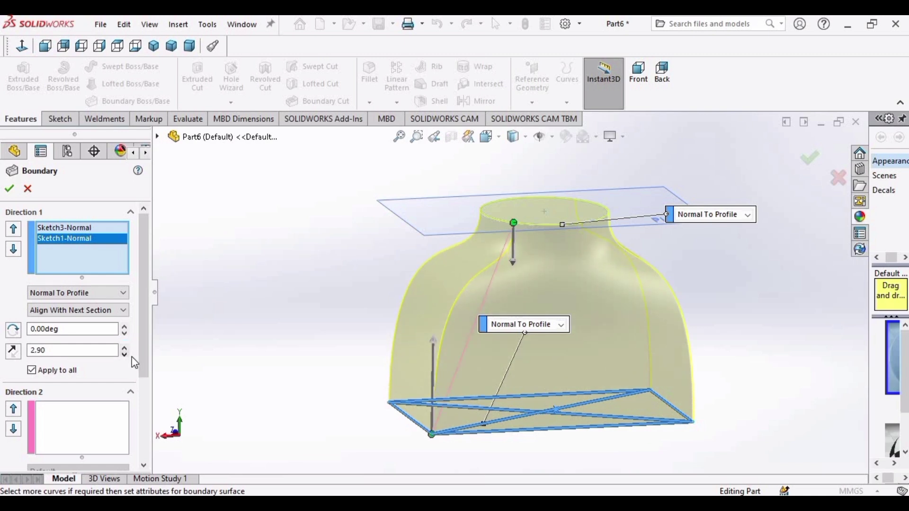
{"action": "left_click_drag", "start_coordinate": [85, 351], "coordinate": [15, 350]}
{"action": "type", "text": "1"}
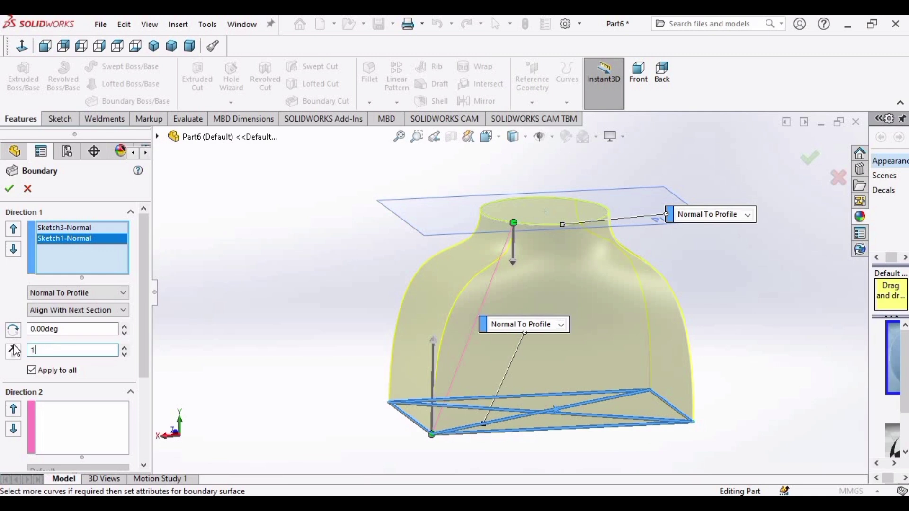
{"action": "key", "text": "Return"}
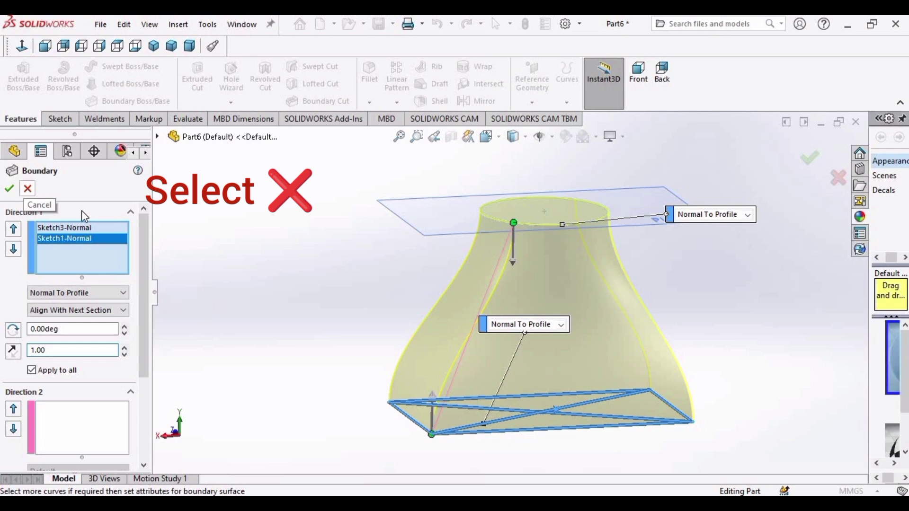
- Cancel the Boundary, trial a loft from the circle to the rectangle, then cancel it
{"action": "left_click", "coordinate": [27, 188]}
{"action": "left_click", "coordinate": [130, 83]}
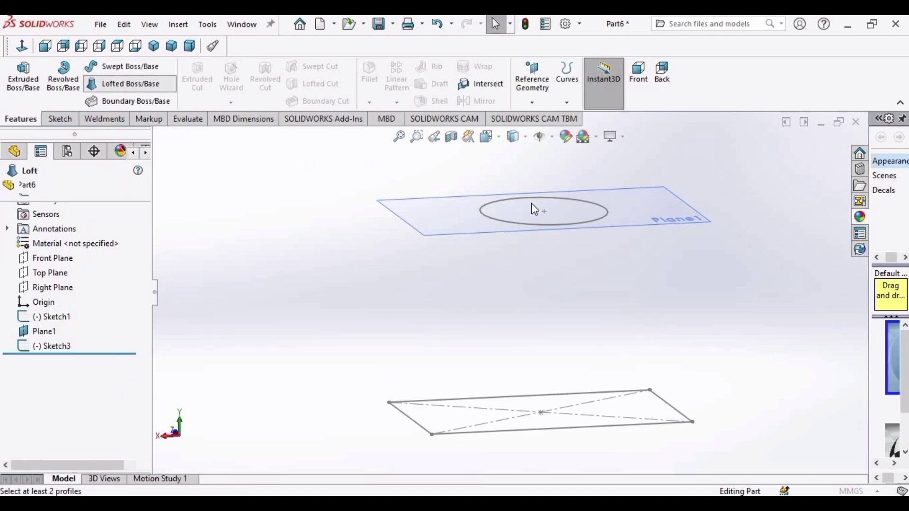
{"action": "scroll", "coordinate": [568, 221], "scroll_direction": "down", "scroll_amount": 3}
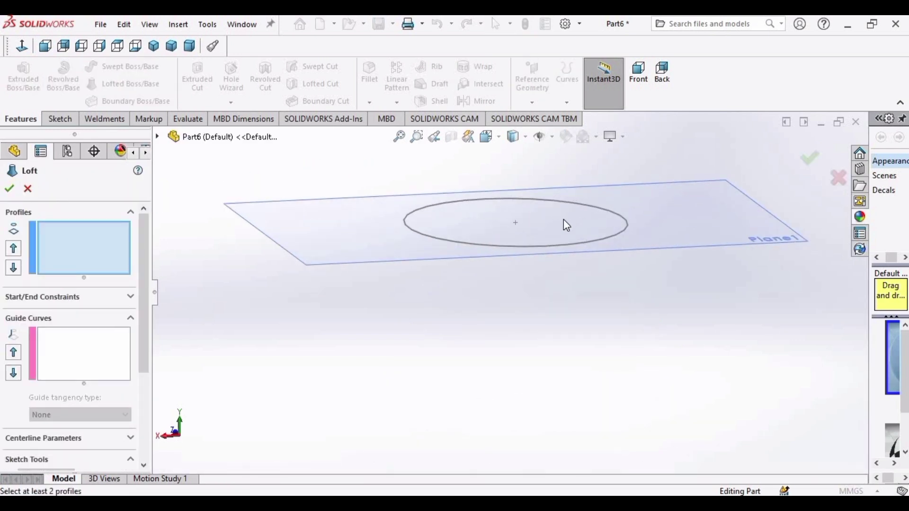
{"action": "left_click", "coordinate": [566, 219]}
{"action": "scroll", "coordinate": [498, 348], "scroll_direction": "up", "scroll_amount": 2}
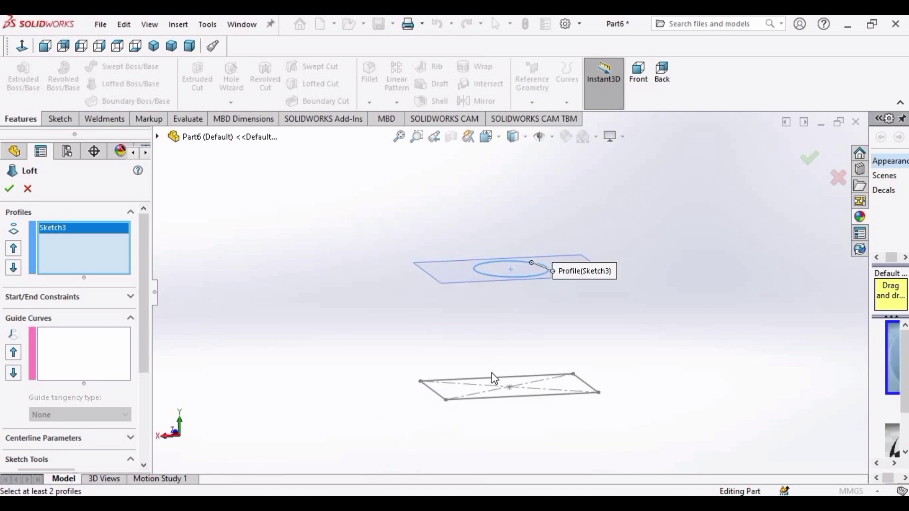
{"action": "left_click", "coordinate": [409, 393]}
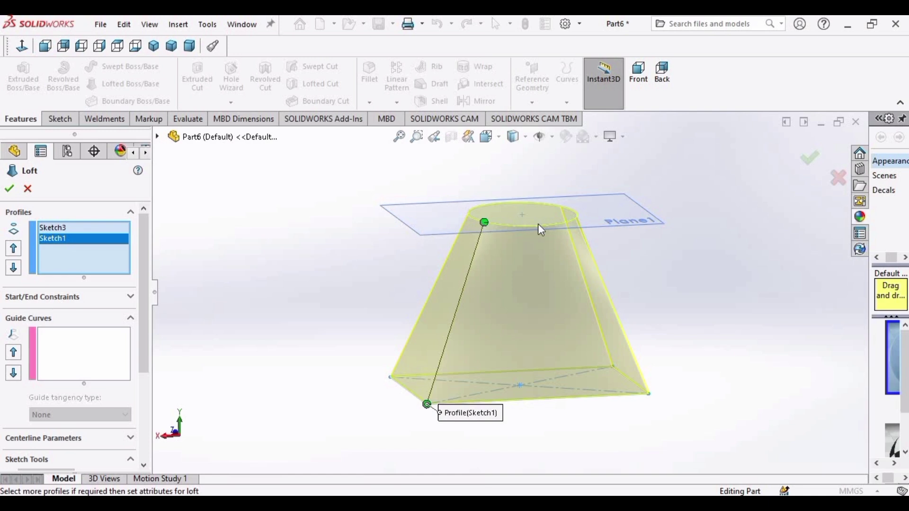
{"action": "mouse_move", "coordinate": [484, 224]}
{"action": "left_mouse_down"}
{"action": "mouse_move", "coordinate": [571, 223]}
{"action": "mouse_move", "coordinate": [474, 219]}
{"action": "left_mouse_up"}
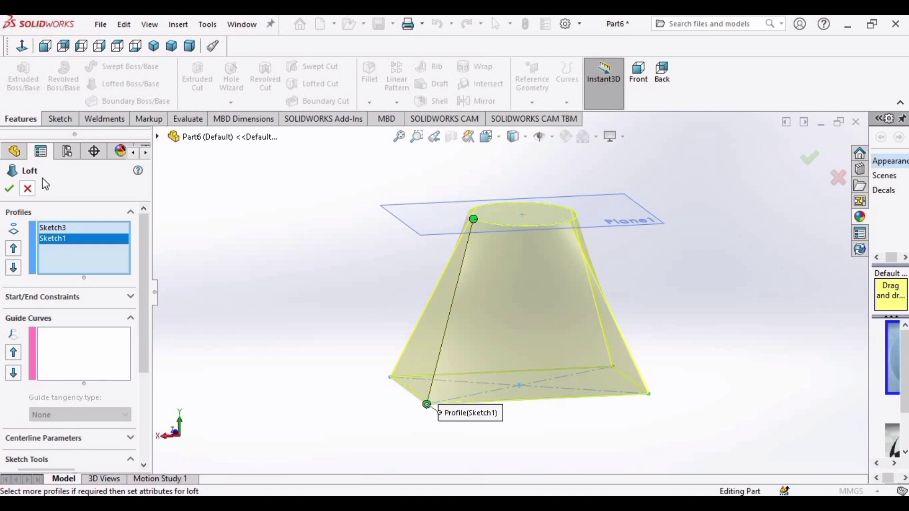
{"action": "left_click", "coordinate": [27, 189]}
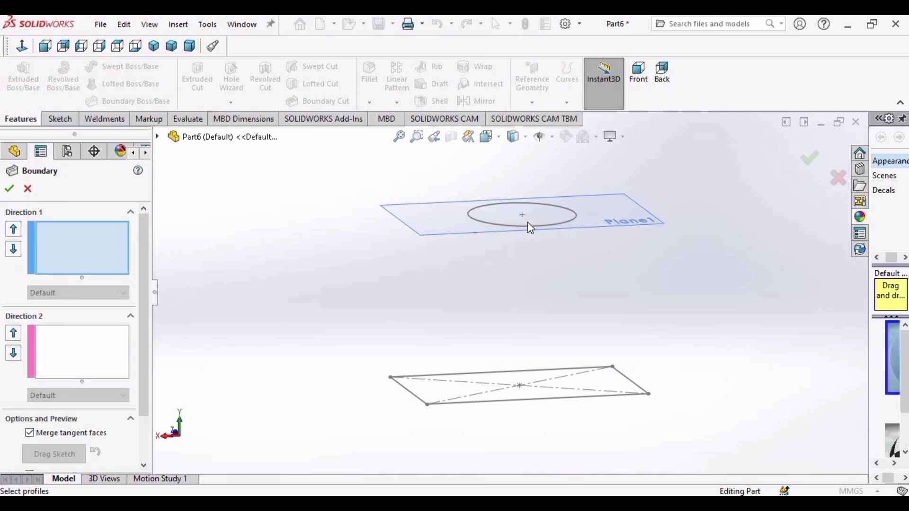
- Pick Sketch1 then Sketch3 as boundary profiles and realign the circle's connector
{"action": "left_click", "coordinate": [465, 379]}
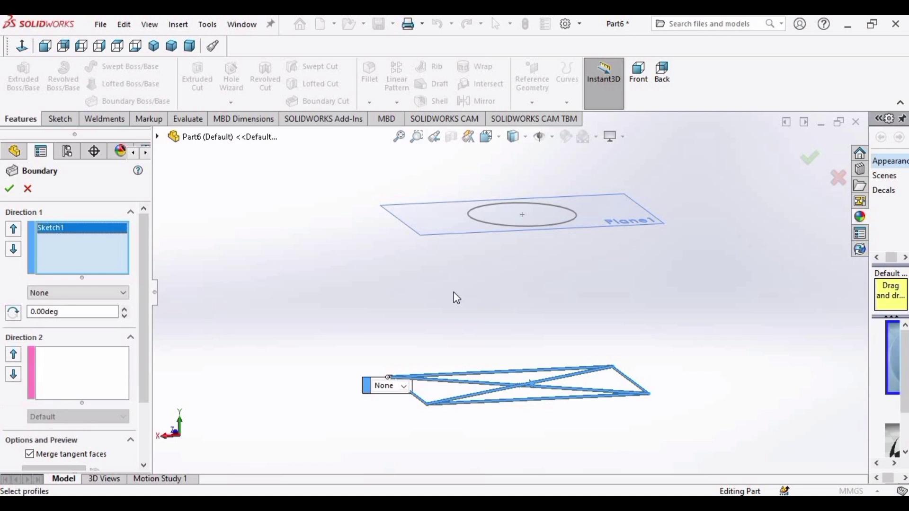
{"action": "left_click", "coordinate": [504, 226]}
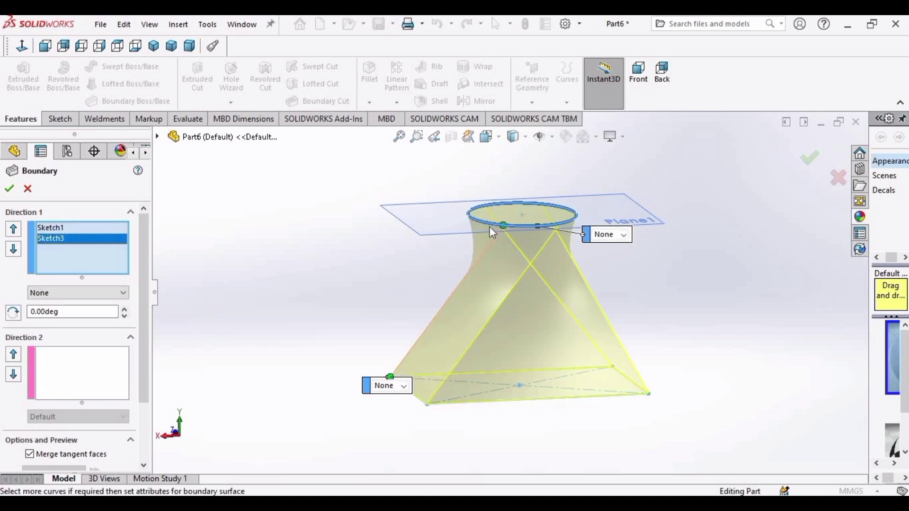
{"action": "left_click_drag", "start_coordinate": [503, 227], "coordinate": [470, 217]}
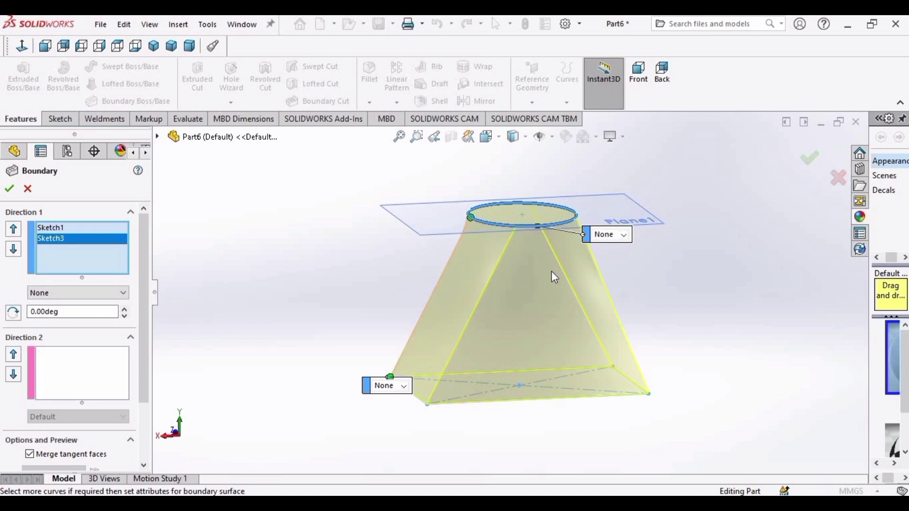
{"action": "mouse_move", "coordinate": [553, 277]}
{"action": "middle_mouse_down"}
{"action": "mouse_move", "coordinate": [509, 250]}
{"action": "mouse_move", "coordinate": [527, 232]}
{"action": "mouse_move", "coordinate": [524, 251]}
{"action": "mouse_move", "coordinate": [625, 255]}
{"action": "middle_mouse_up"}
- Set both boundary ends to Normal To Profile and accept Boundary1
{"action": "left_click", "coordinate": [618, 255]}
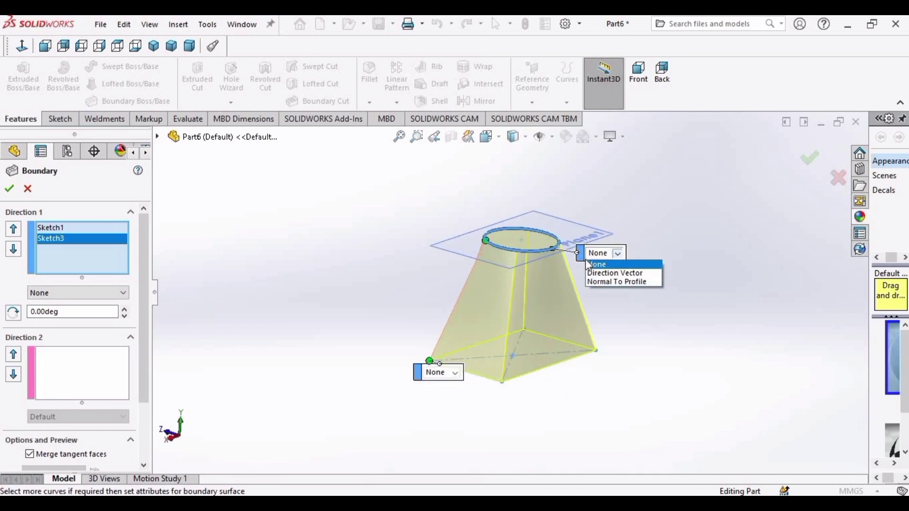
{"action": "left_click", "coordinate": [608, 282]}
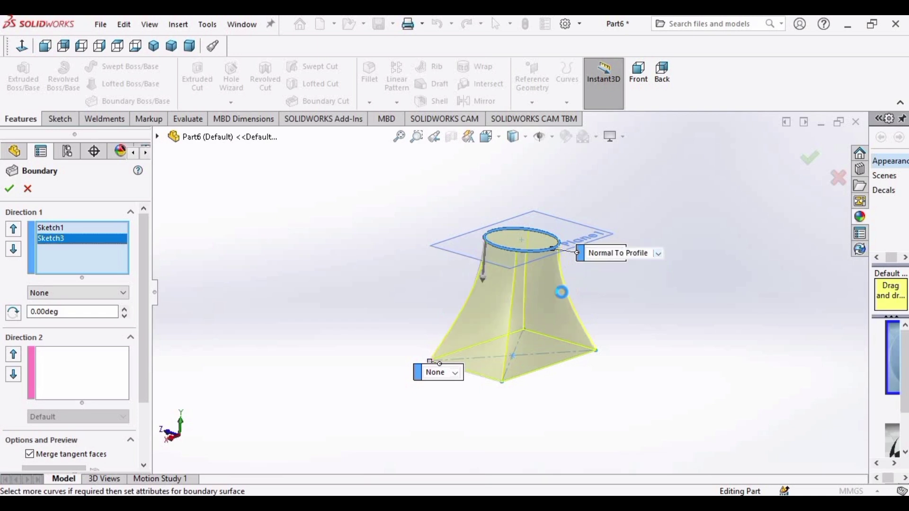
{"action": "left_click", "coordinate": [454, 374]}
{"action": "left_click", "coordinate": [438, 397]}
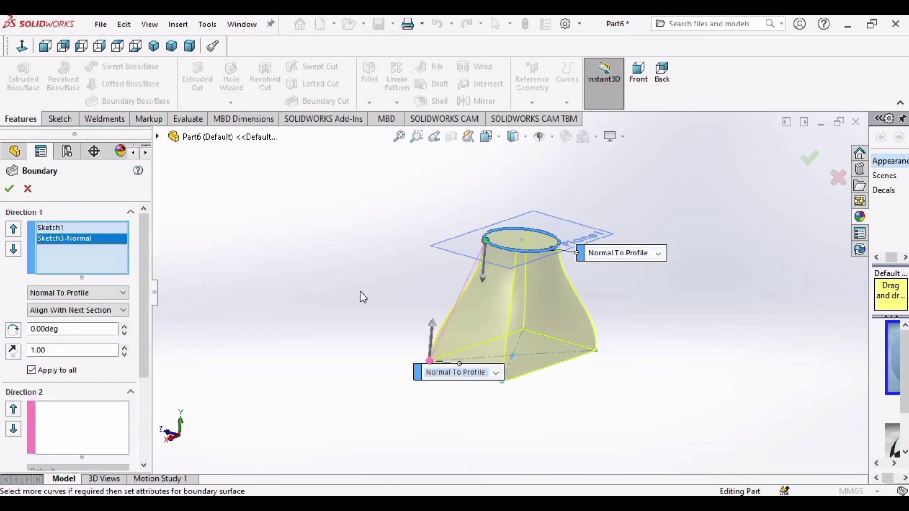
{"action": "scroll", "coordinate": [434, 242], "scroll_direction": "down", "scroll_amount": 2}
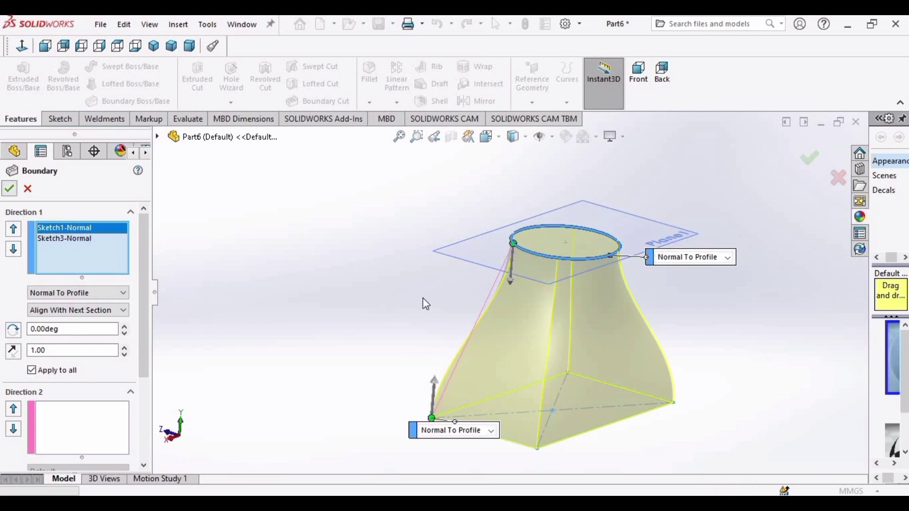
{"action": "key", "text": "Return"}
{"action": "scroll", "coordinate": [603, 323], "scroll_direction": "up", "scroll_amount": 3}
{"action": "mouse_move", "coordinate": [558, 318]}
{"action": "middle_mouse_down"}
{"action": "mouse_move", "coordinate": [547, 328]}
{"action": "mouse_move", "coordinate": [506, 286]}
{"action": "middle_mouse_up"}
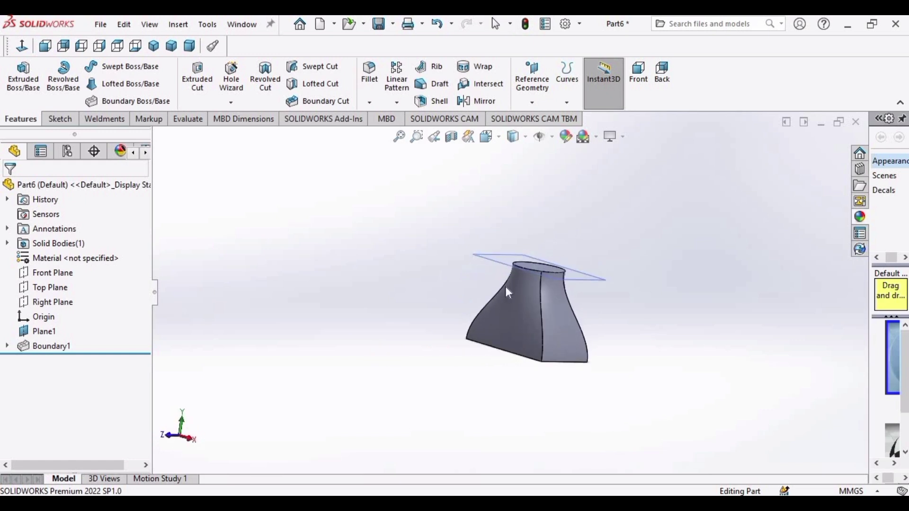
- Try orange and green, then apply a yellow appearance to the part
{"action": "left_click", "coordinate": [566, 136]}
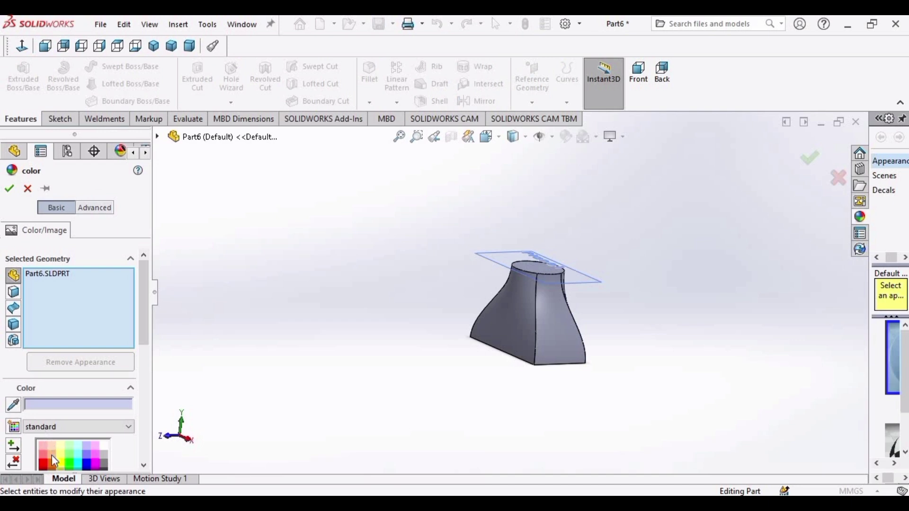
{"action": "left_click", "coordinate": [52, 450]}
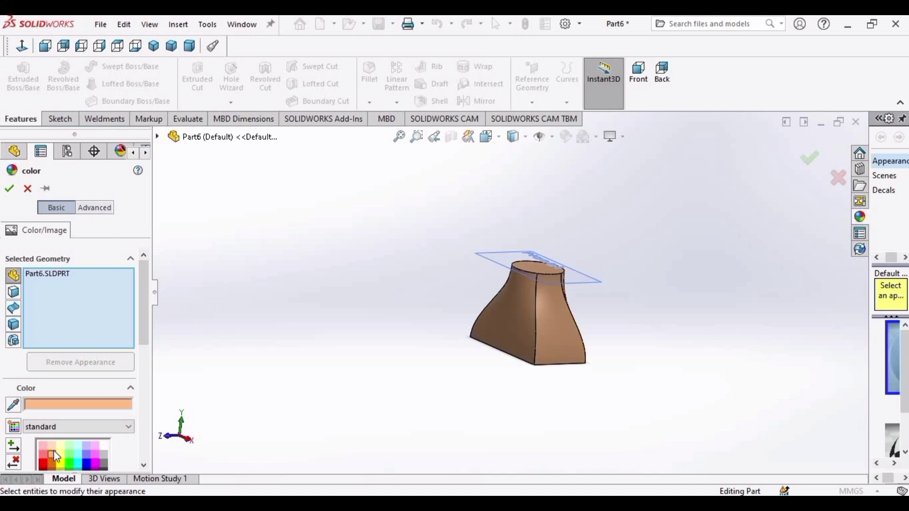
{"action": "scroll", "coordinate": [145, 315], "scroll_direction": "down", "scroll_amount": 3}
{"action": "left_click", "coordinate": [69, 307]}
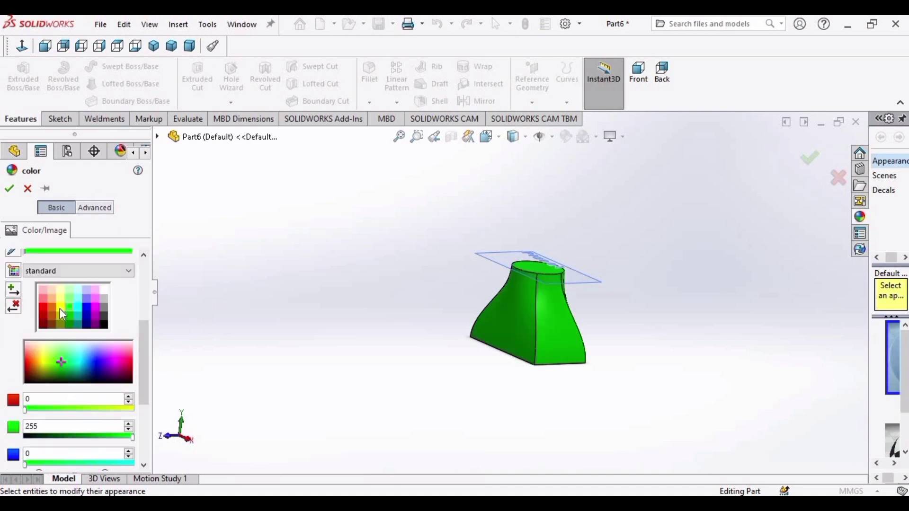
{"action": "left_click", "coordinate": [60, 308]}
{"action": "left_click", "coordinate": [8, 190]}
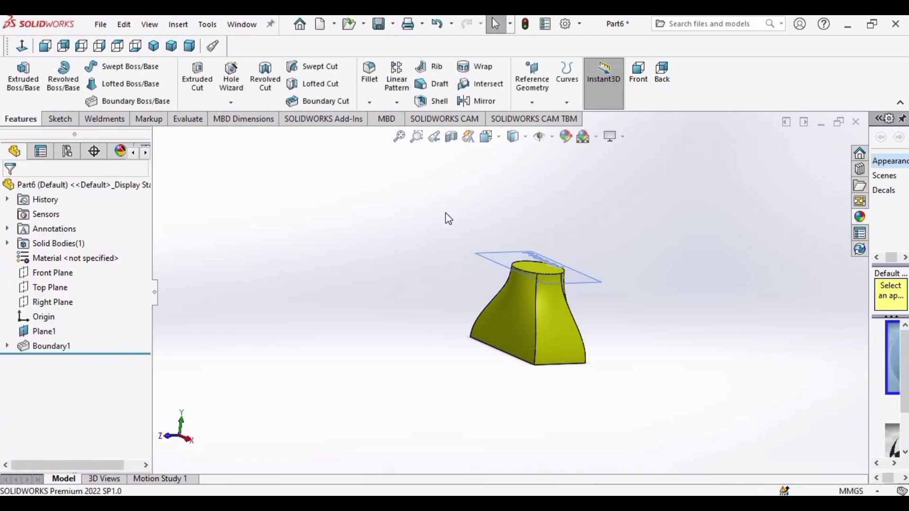
- Hide Plane1 and orbit the view to inspect the flared solid's circular top
{"action": "right_click", "coordinate": [492, 258]}
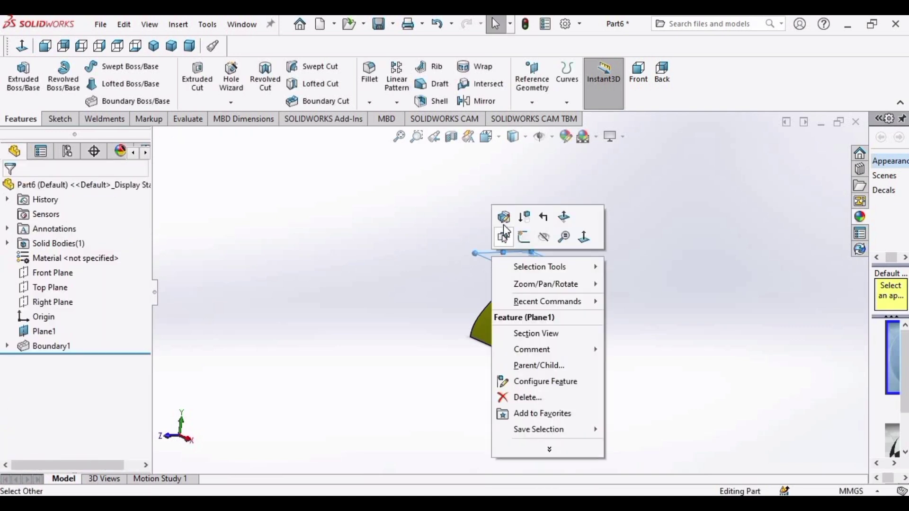
{"action": "left_click", "coordinate": [543, 237]}
{"action": "middle_click_drag", "start_coordinate": [568, 323], "coordinate": [576, 345]}
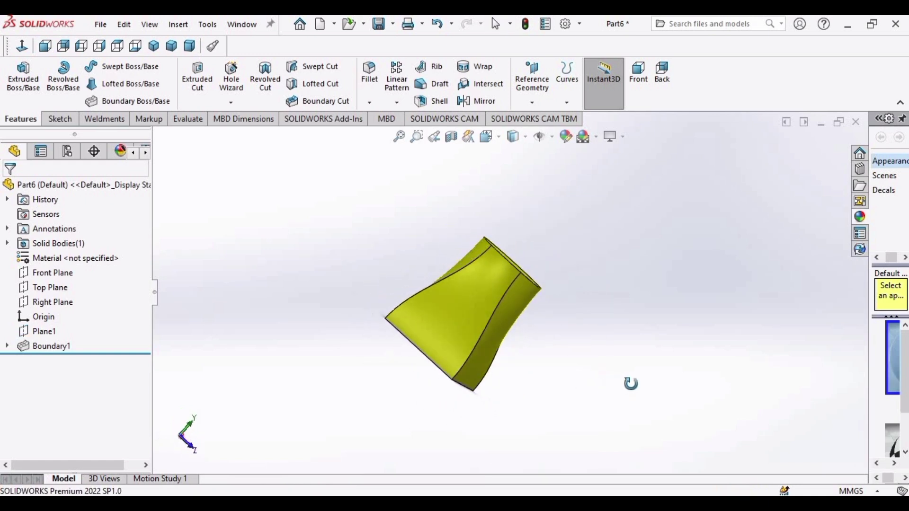
{"action": "middle_click_drag", "start_coordinate": [576, 344], "coordinate": [678, 388]}
{"action": "middle_click_drag", "start_coordinate": [600, 303], "coordinate": [547, 362]}
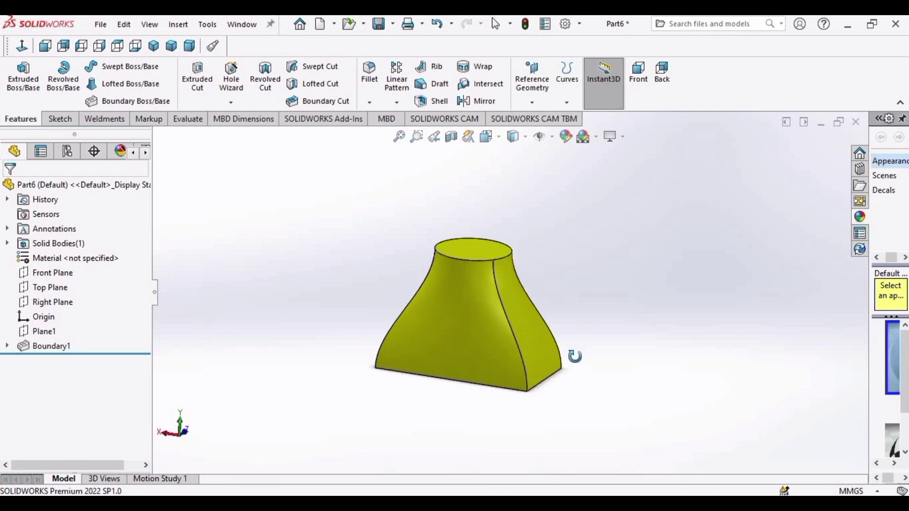